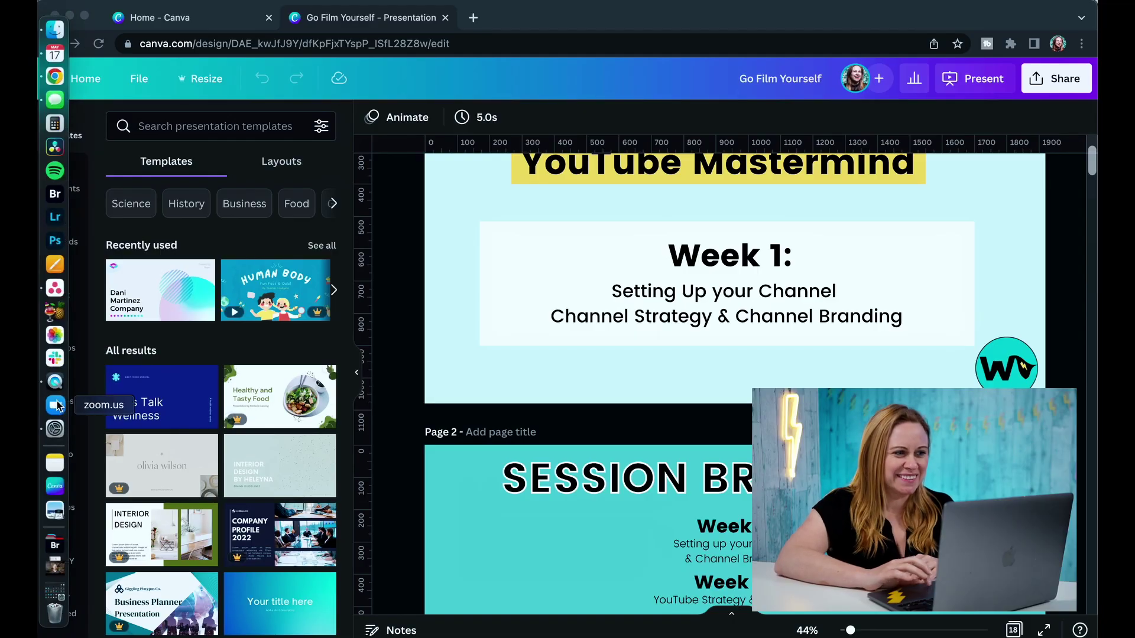
Start a new Zoom meeting from the Zoom home window
click(282, 239)
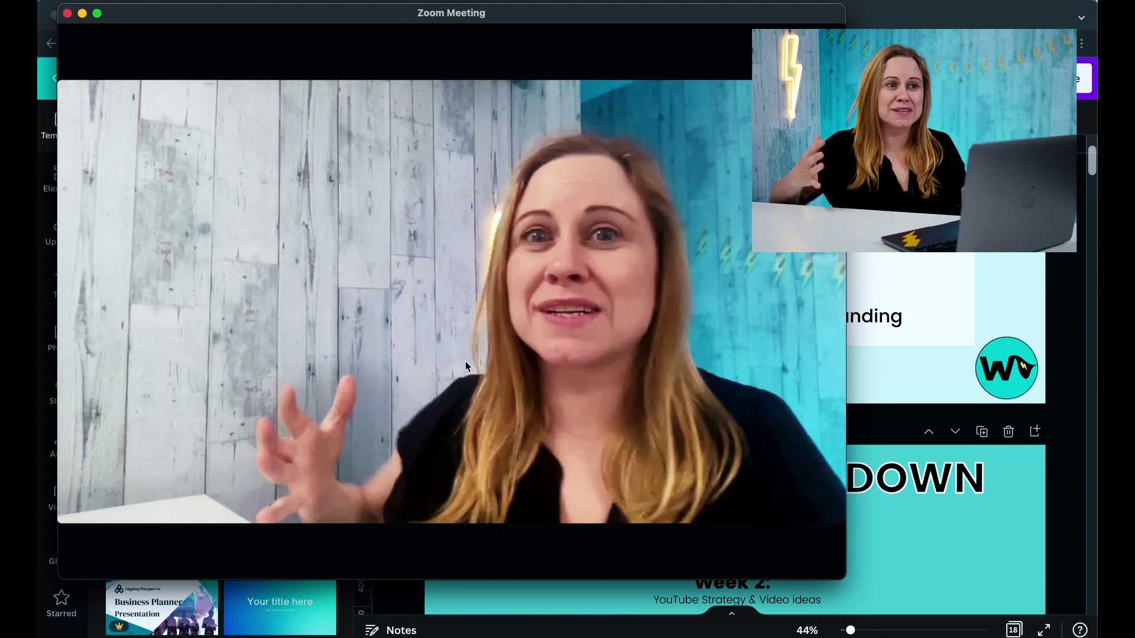
Check the meeting's Record options under More, then open a new Chrome tab
mouse_move(246, 168)
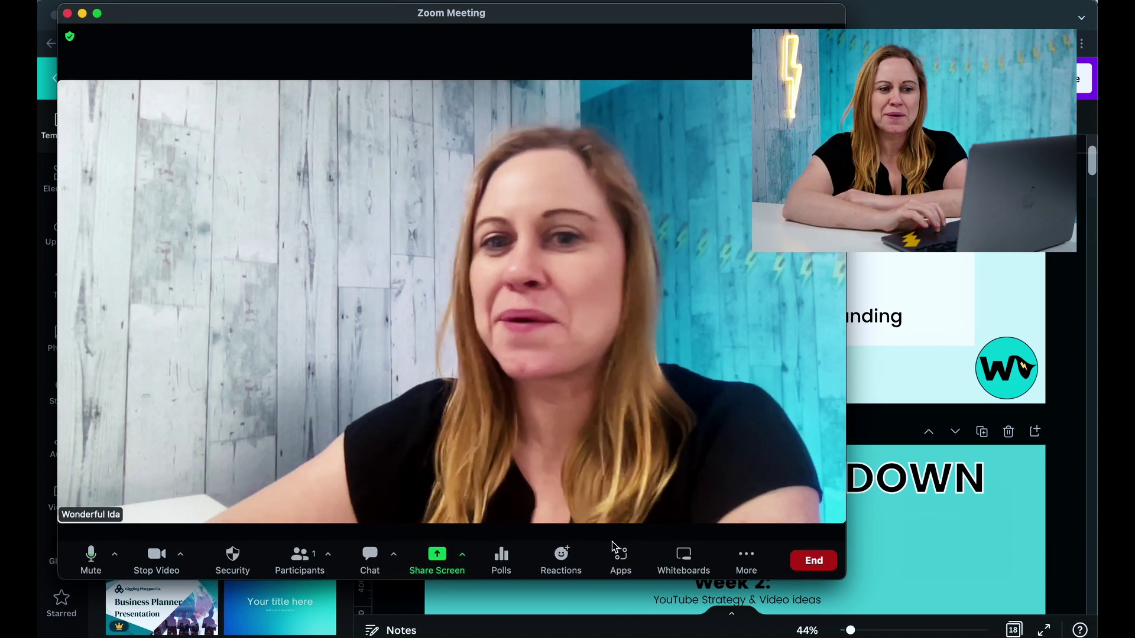
click(747, 562)
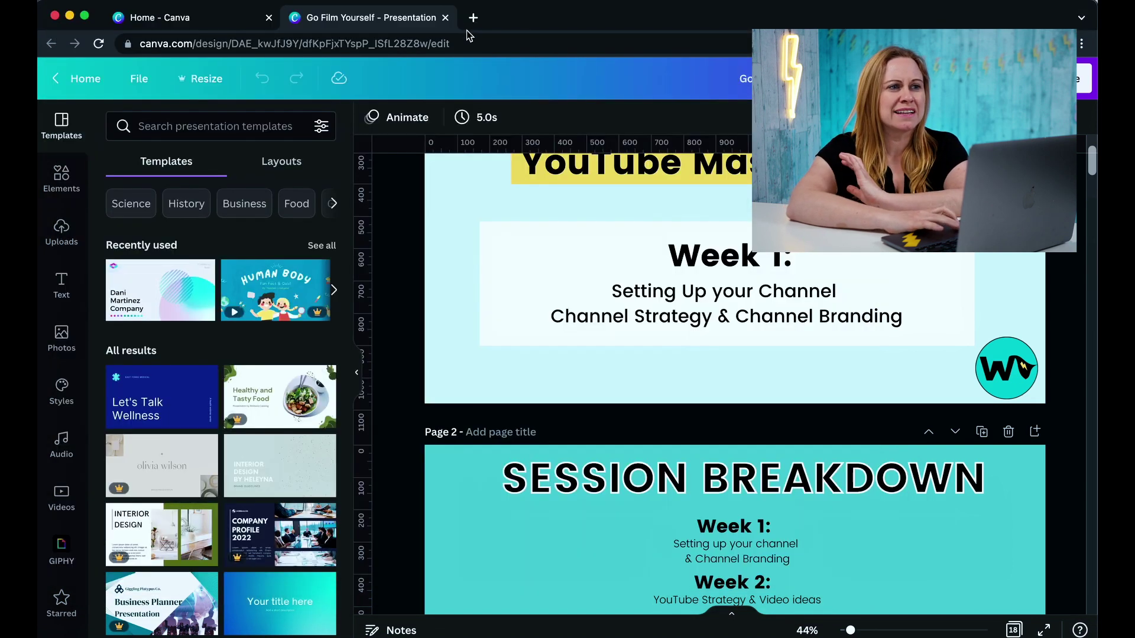
click(474, 18)
Load zoom.us and browse the web portal page
text(zo)
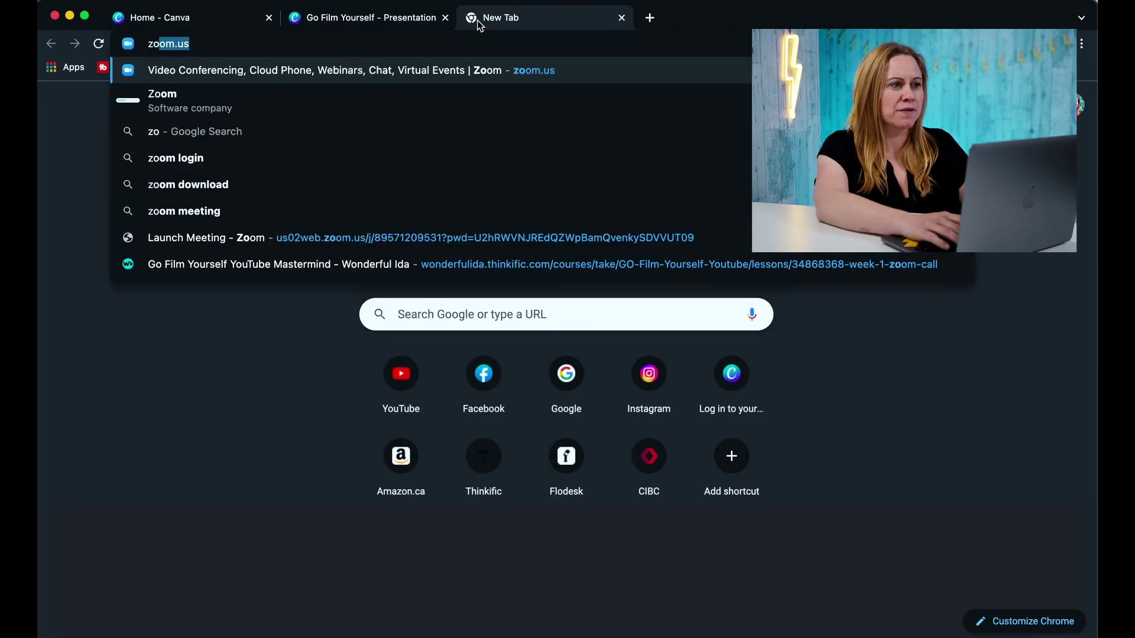
text(om)
key(Return)
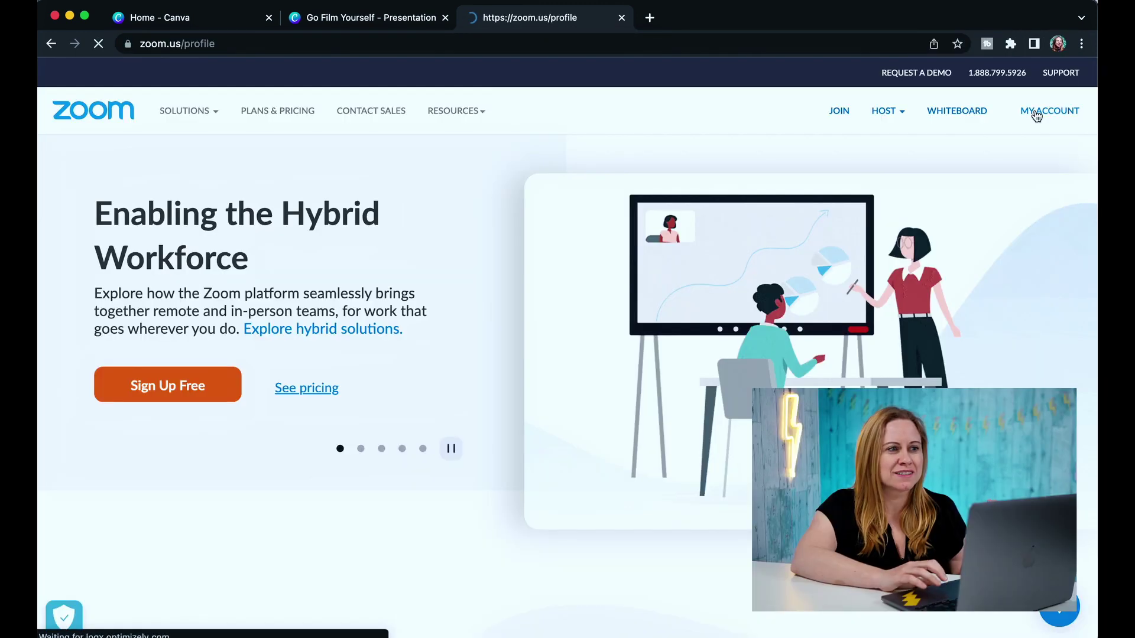
scroll(153, 369, down, 5)
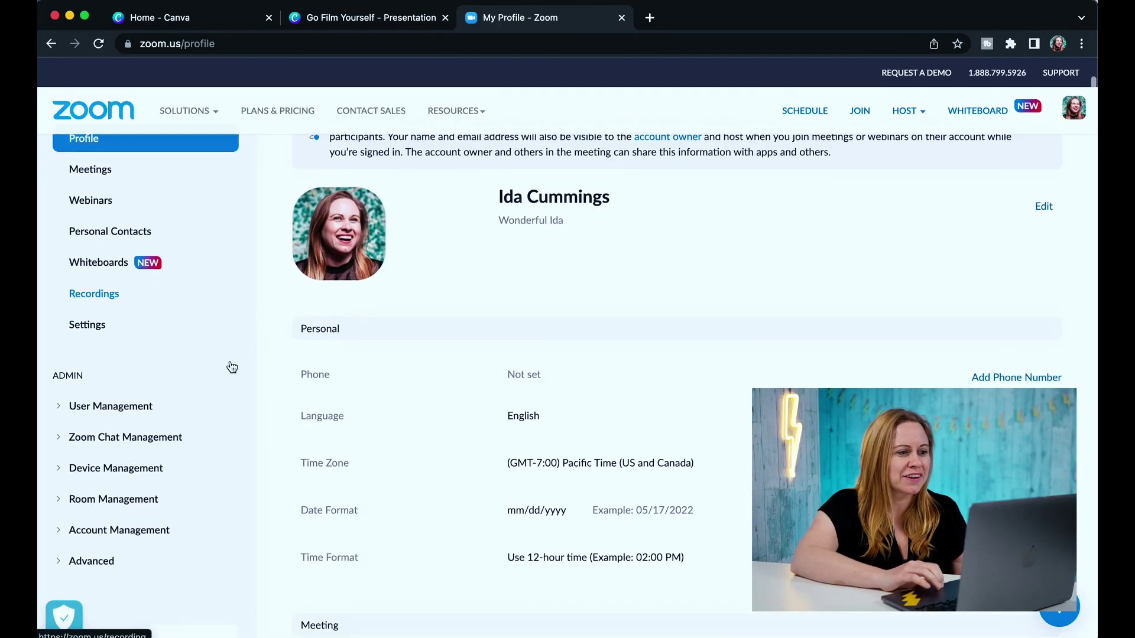
scroll(204, 397, up, 4)
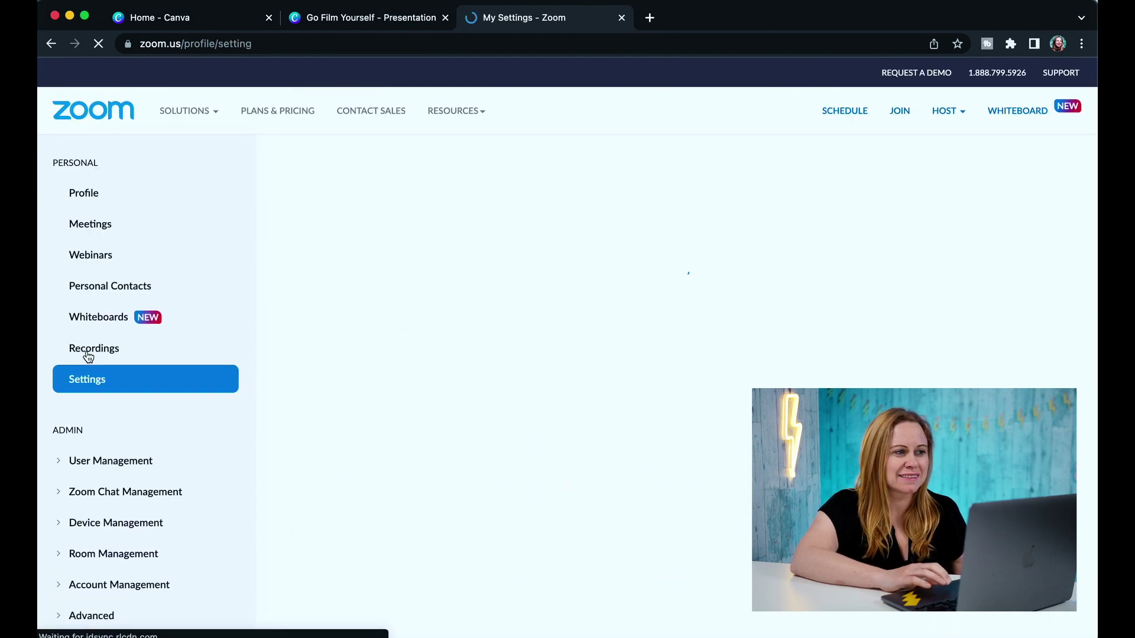
scroll(124, 362, down, 5)
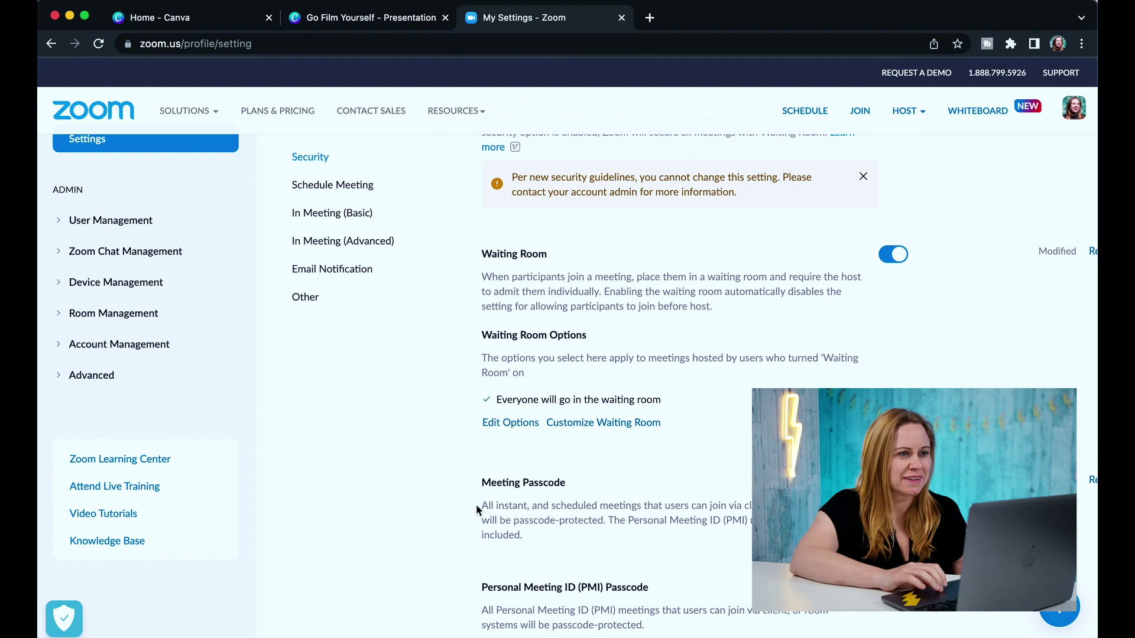
scroll(476, 505, up, 5)
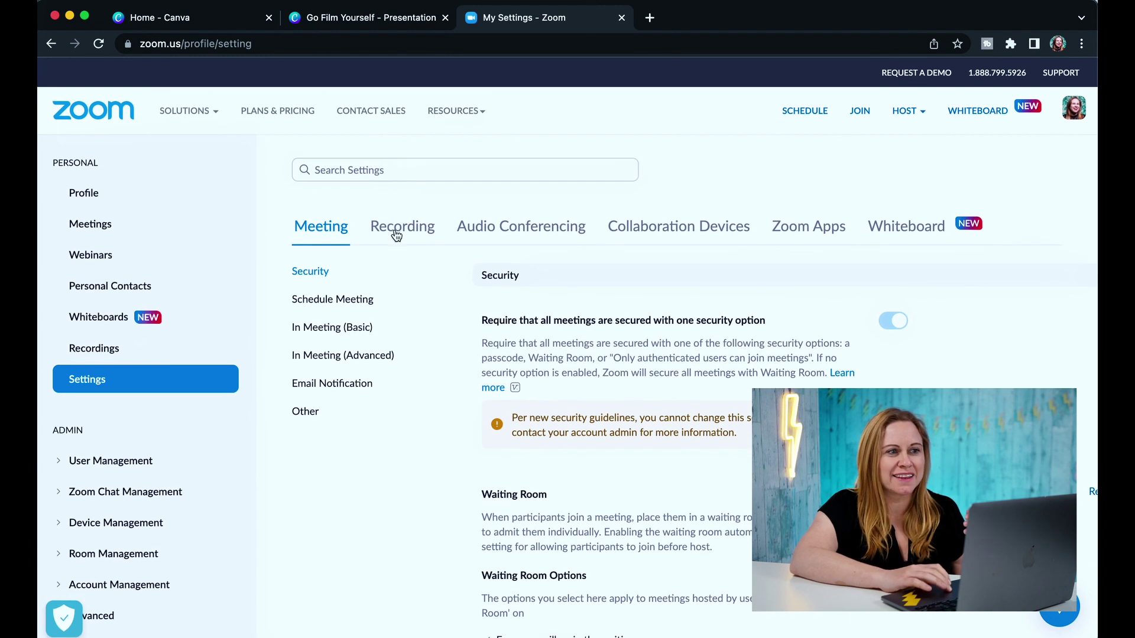
Open the Recording tab in Settings and scroll through the Local and Cloud recording options
click(427, 236)
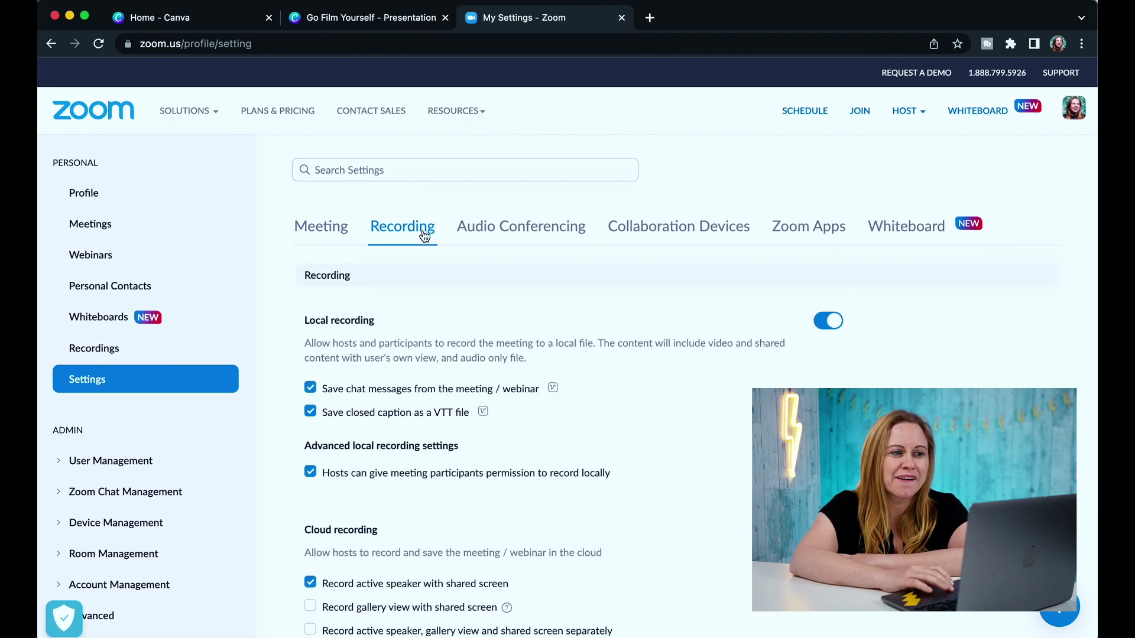
scroll(699, 391, down, 5)
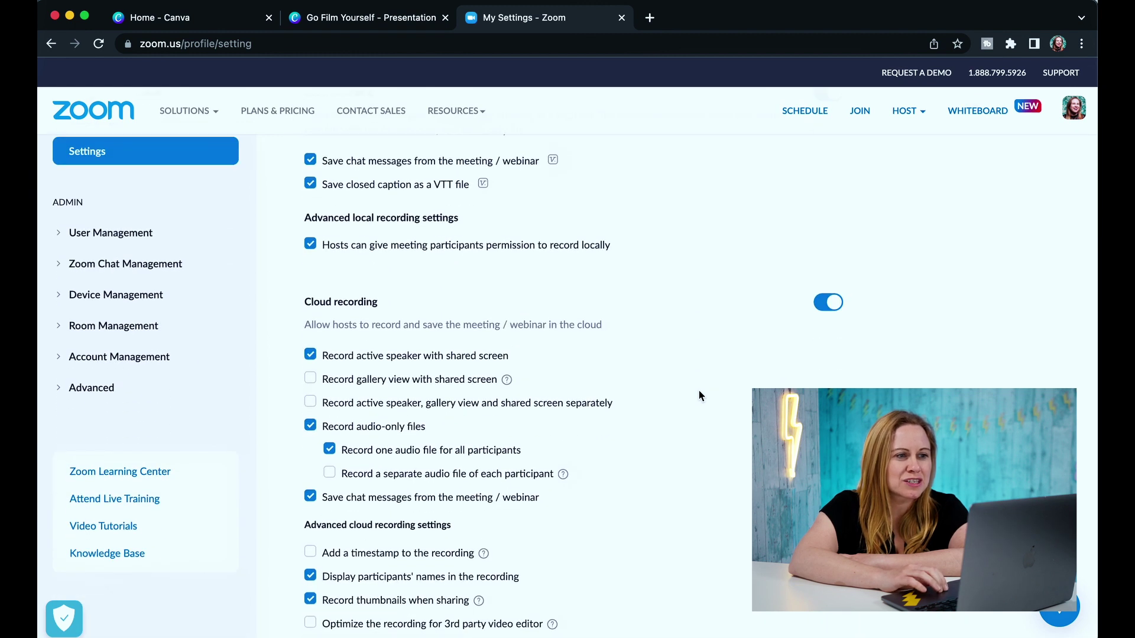
scroll(699, 395, down, 8)
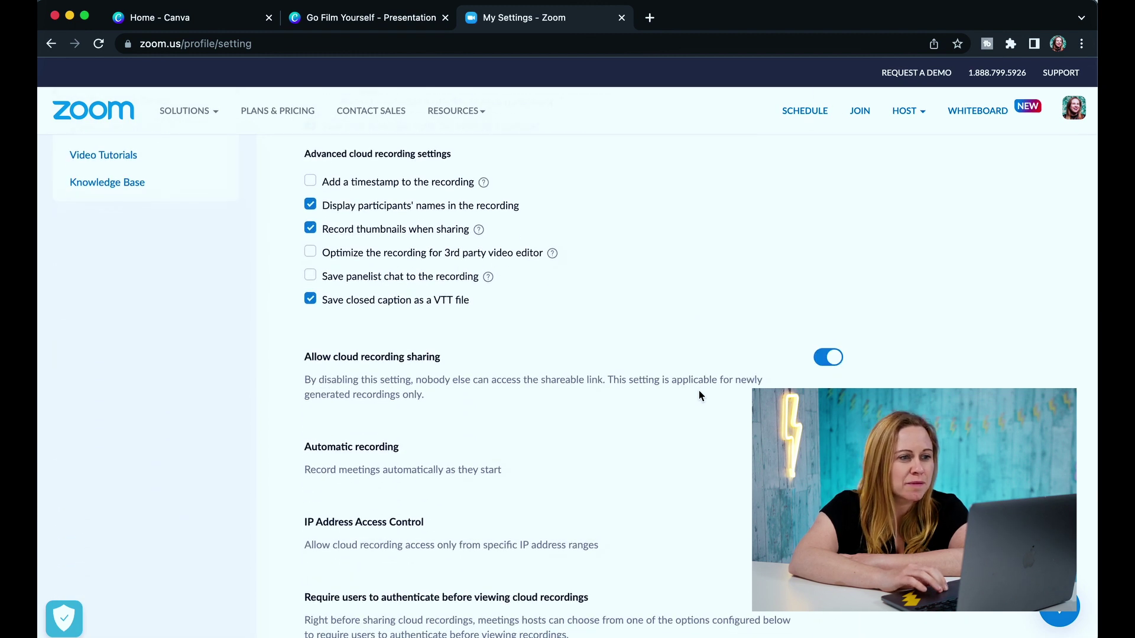
scroll(699, 396, down, 1)
scroll(597, 363, down, 3)
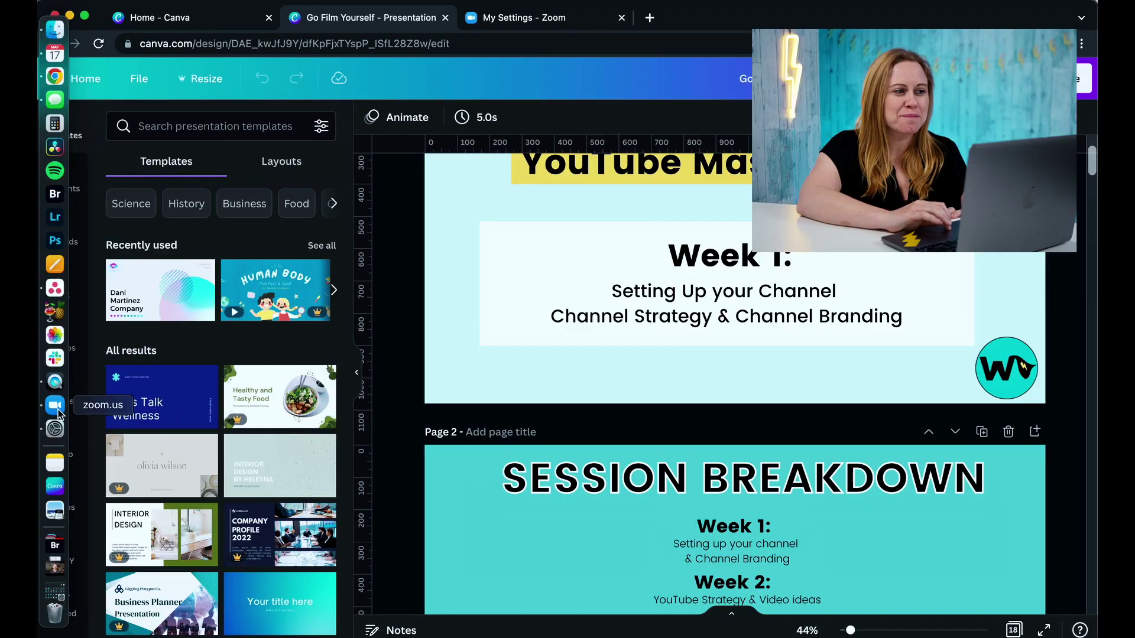
Bring the meeting window forward and look over its More options
click(58, 411)
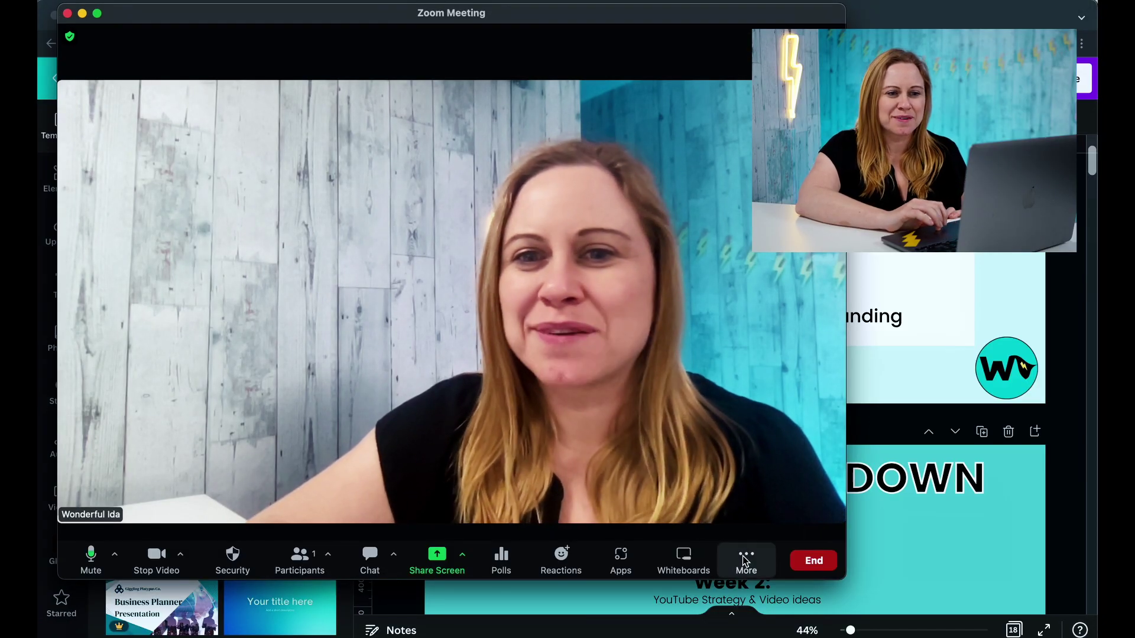
click(746, 560)
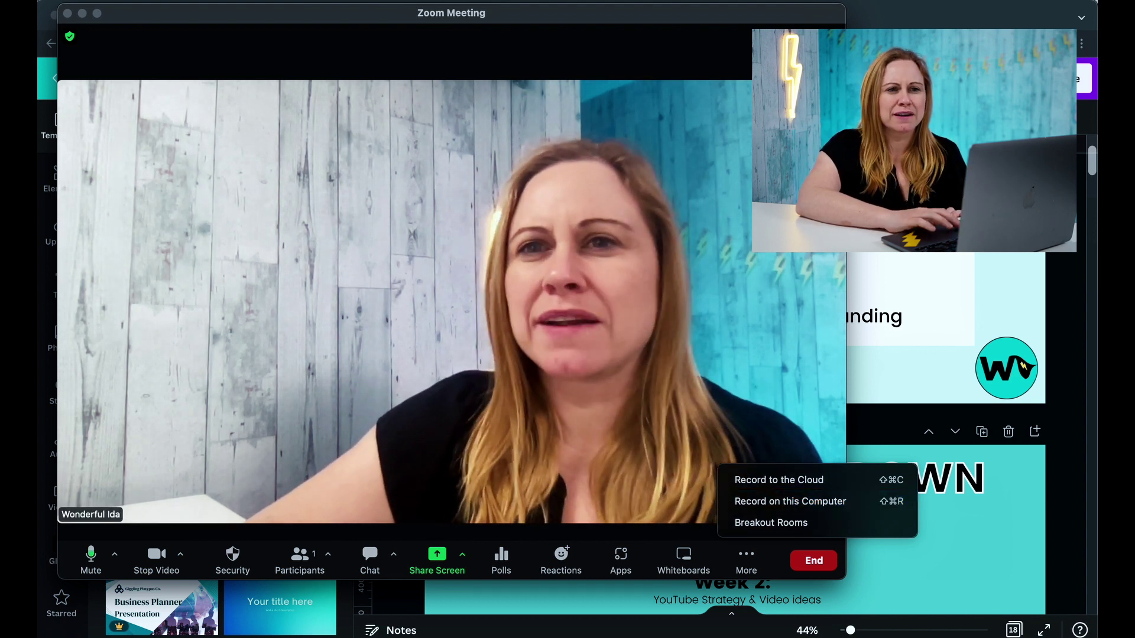
click(643, 70)
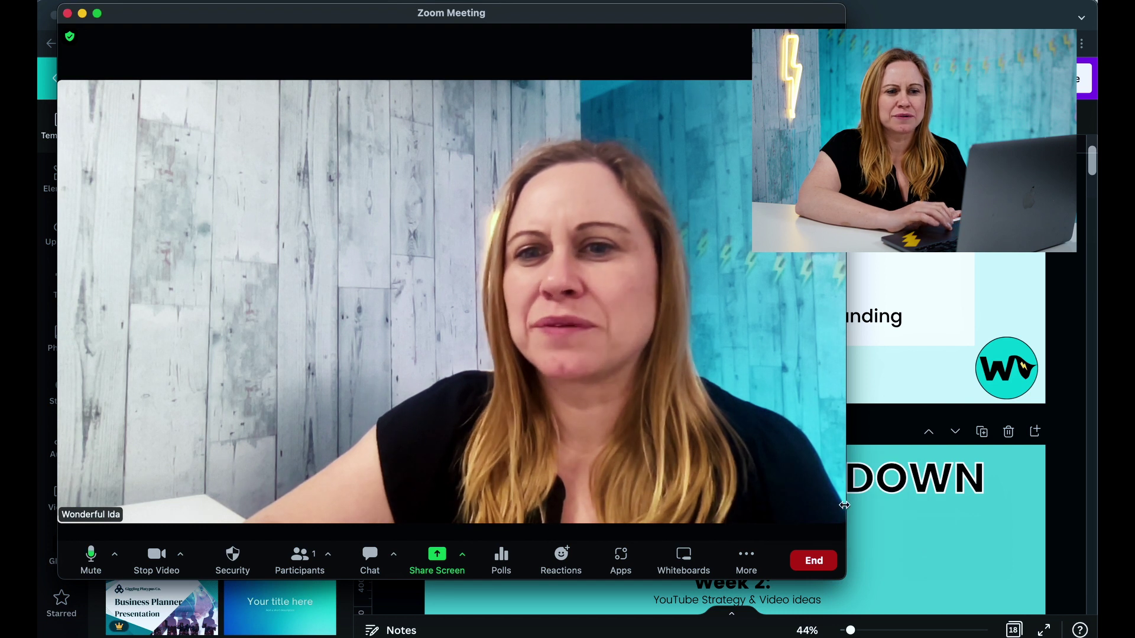
Widen the meeting window to reveal Record, check its choices, then narrow the window again
drag(848, 536, 1035, 490)
mouse_move(863, 449)
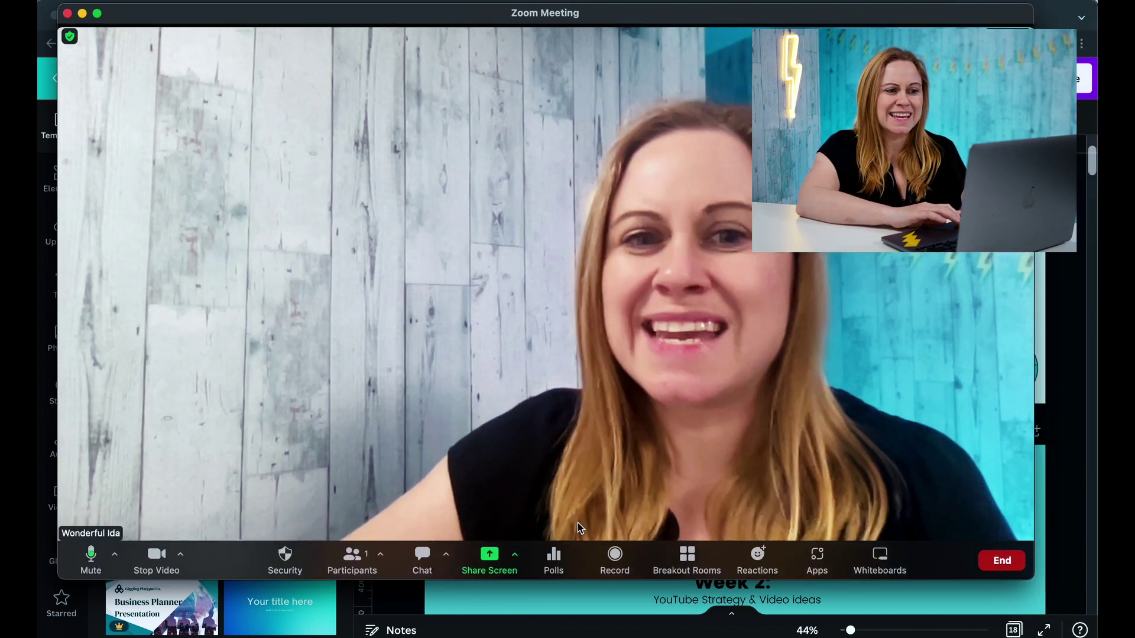
click(615, 559)
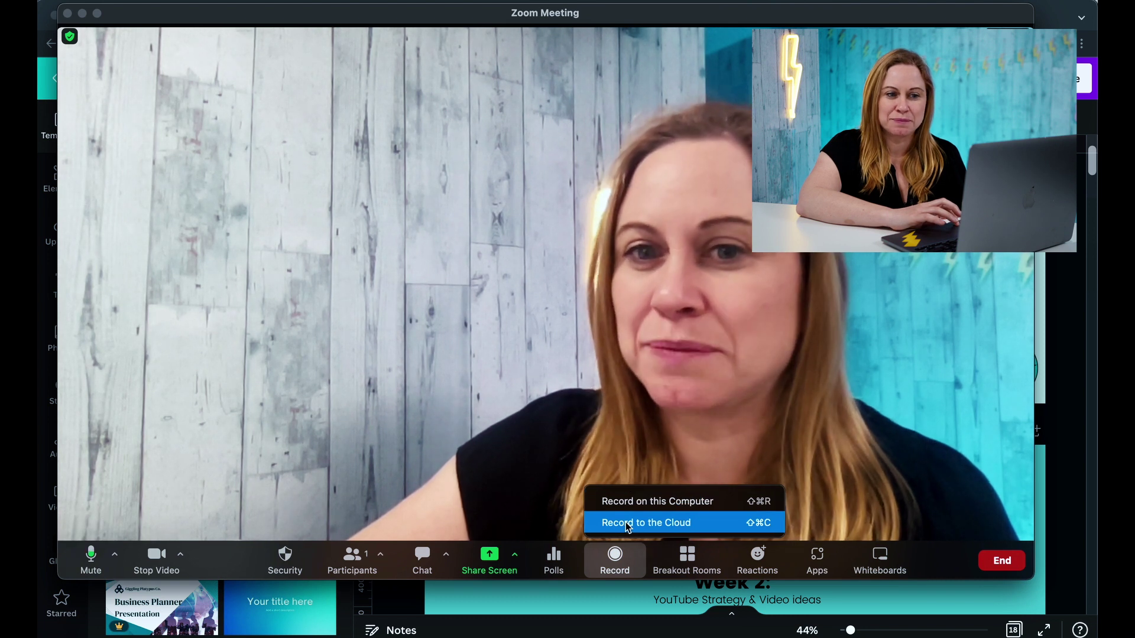
click(1029, 460)
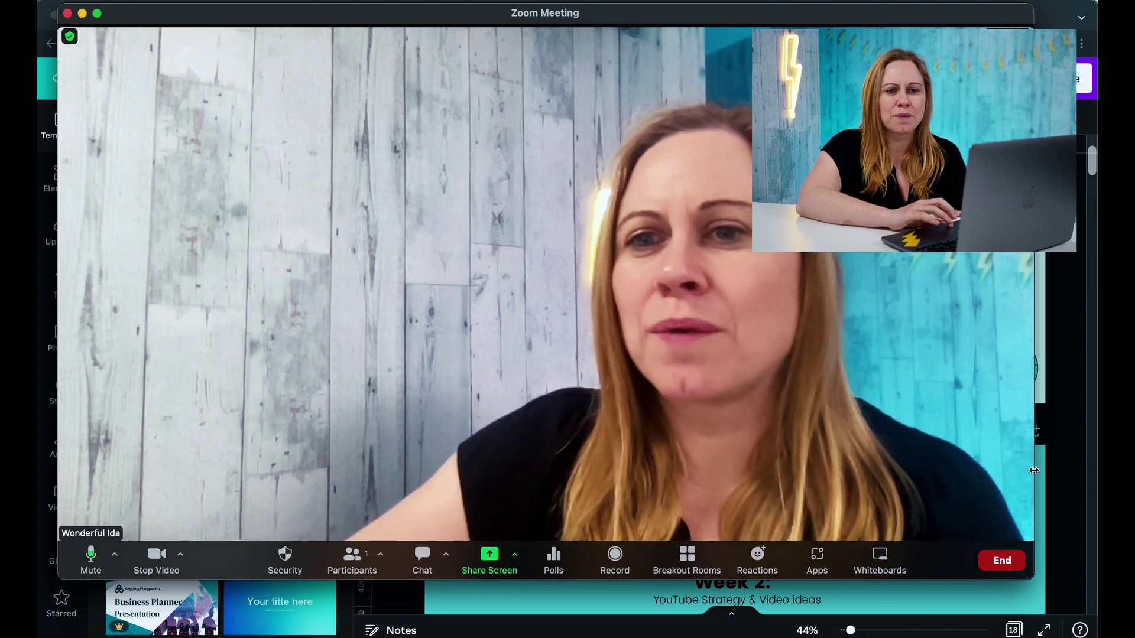
drag(1034, 470, 781, 445)
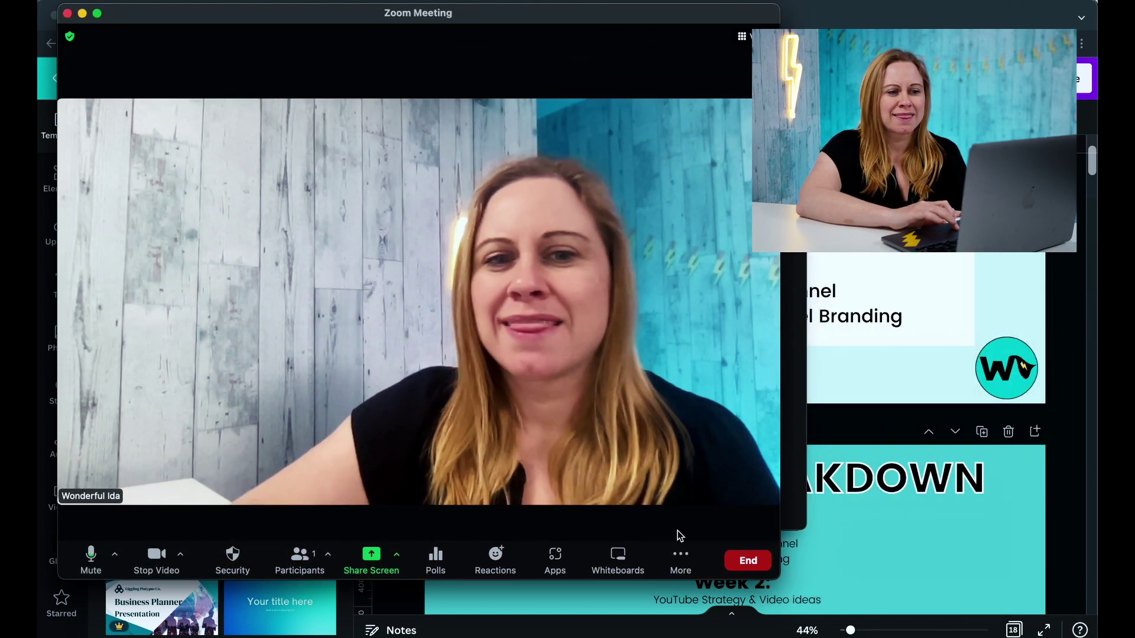
Choose Record on this Computer from the More menu
click(687, 557)
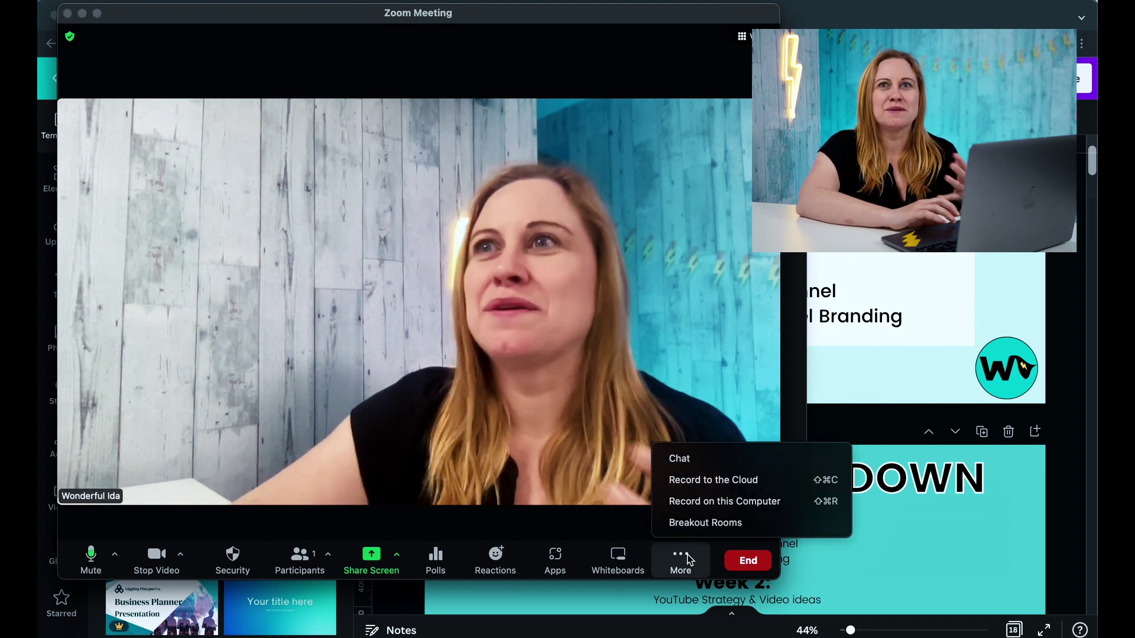
click(689, 560)
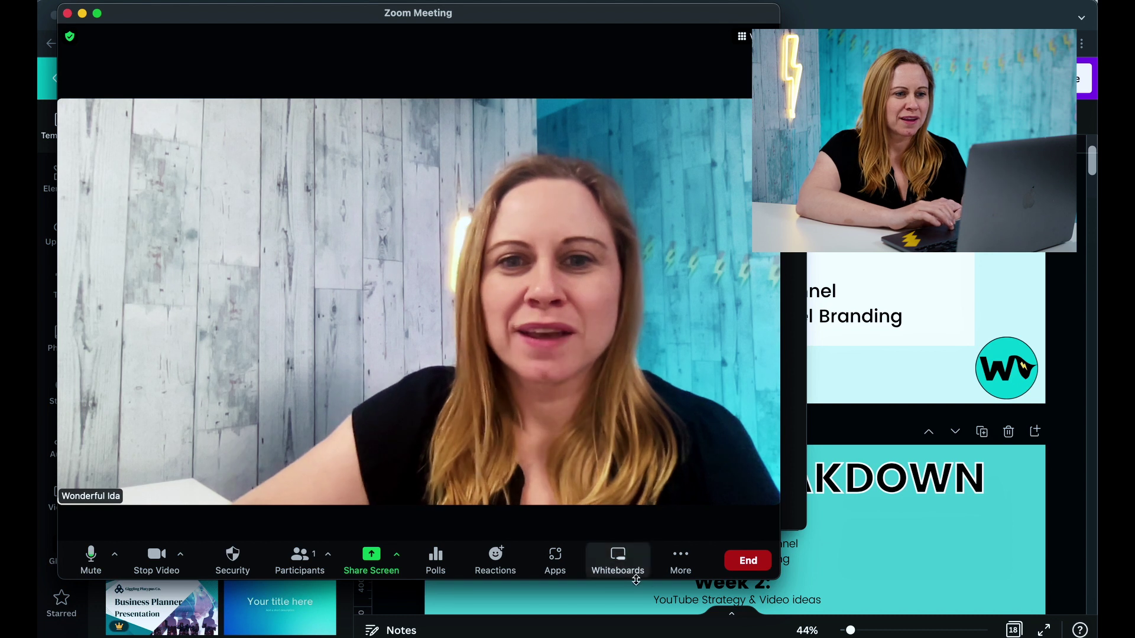
click(685, 566)
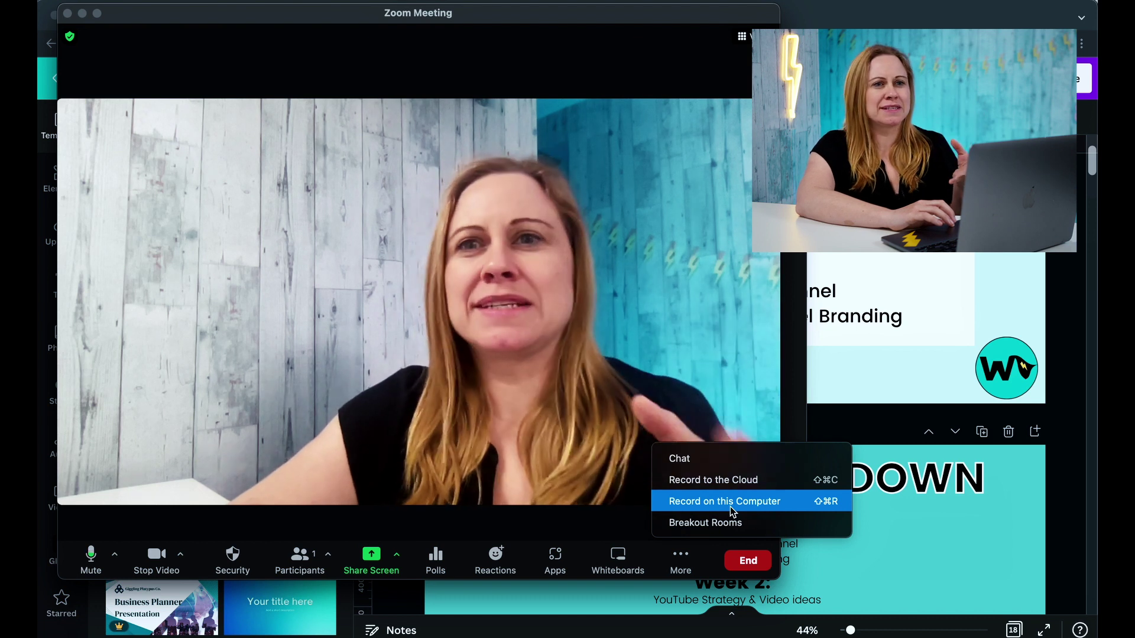
click(730, 508)
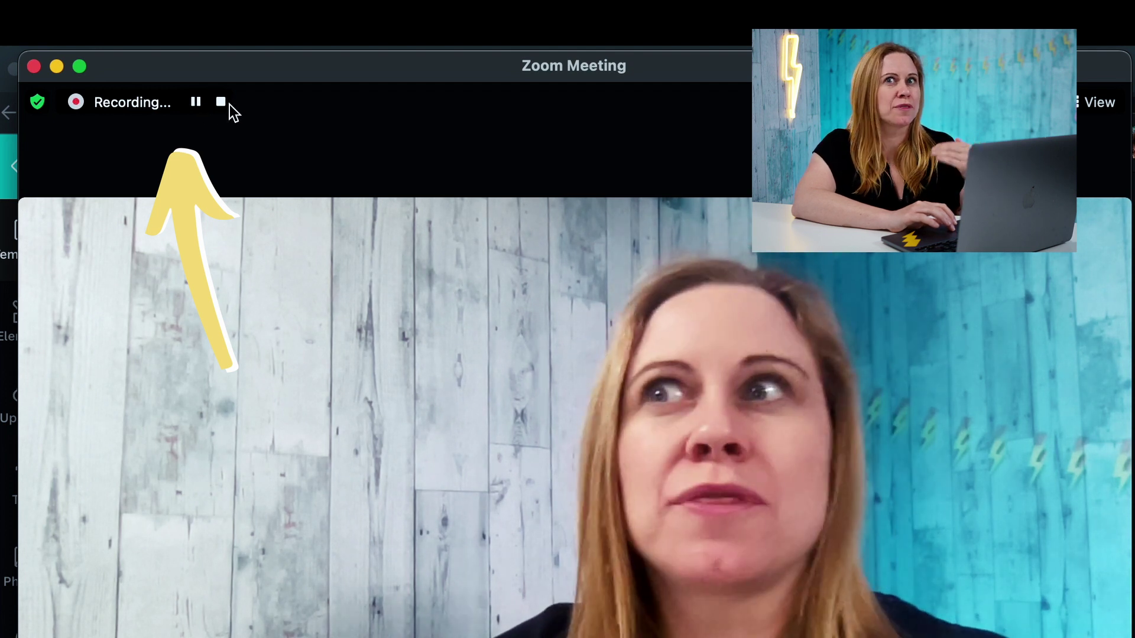
Pause the recording, present the Canva deck full screen, and return to Zoom
click(200, 109)
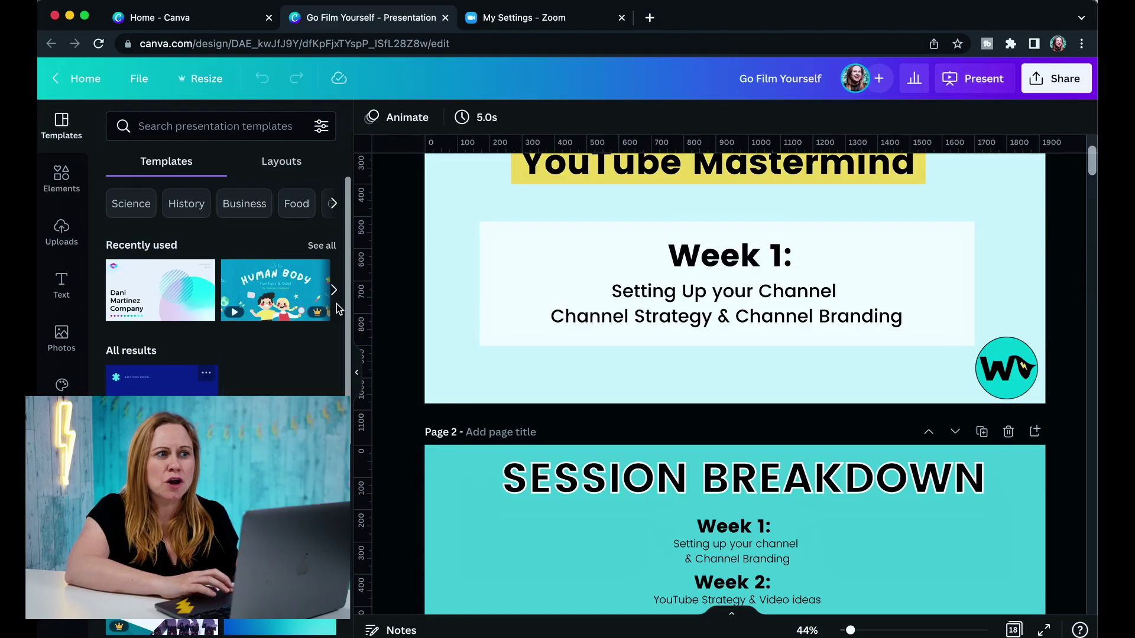
click(973, 89)
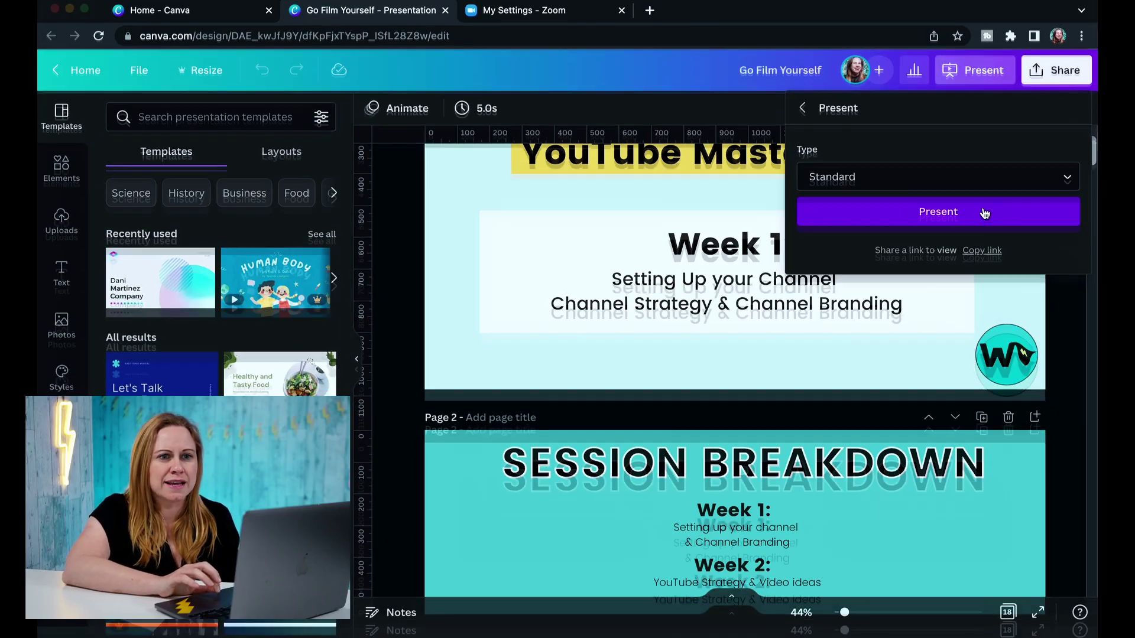
click(981, 214)
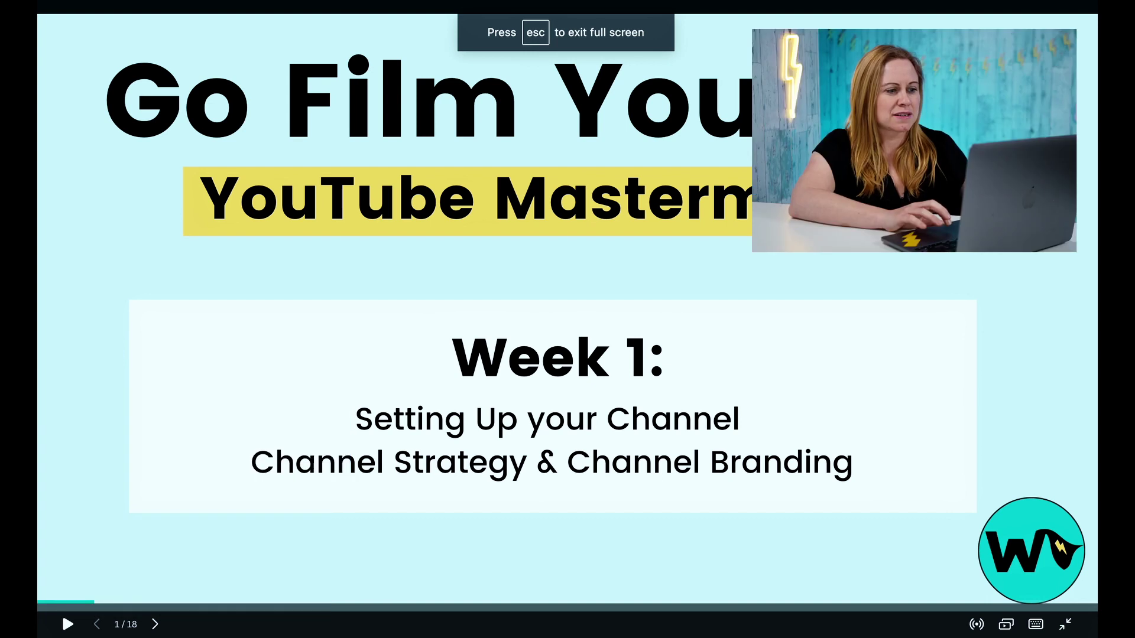
key(super+Tab)
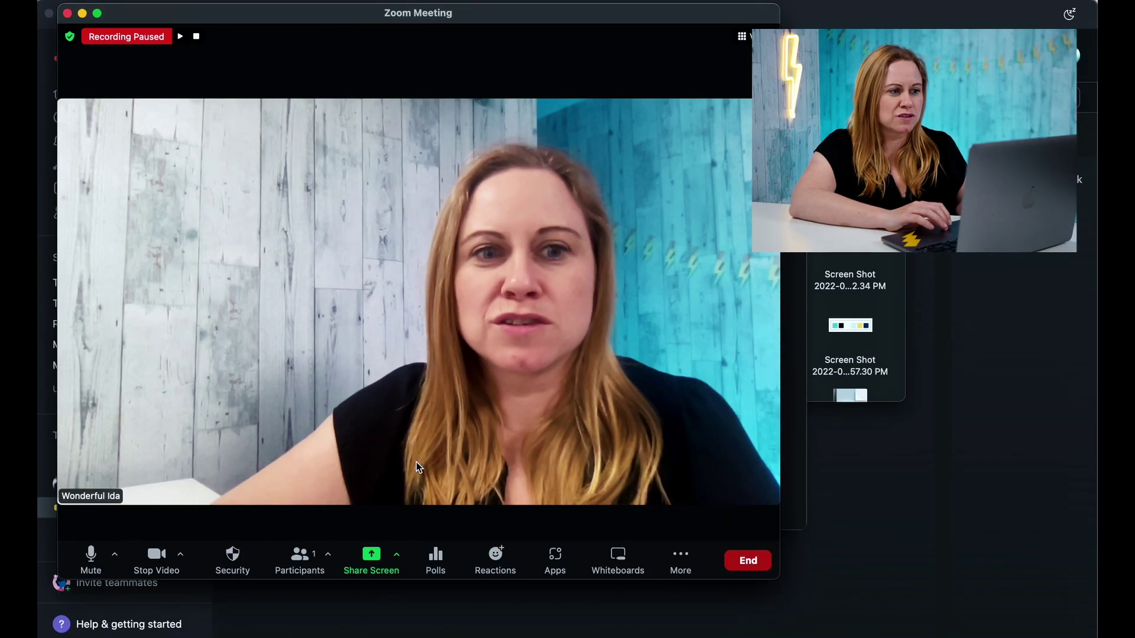
Share the Google Chrome window showing the Go Film Yourself slides
click(372, 557)
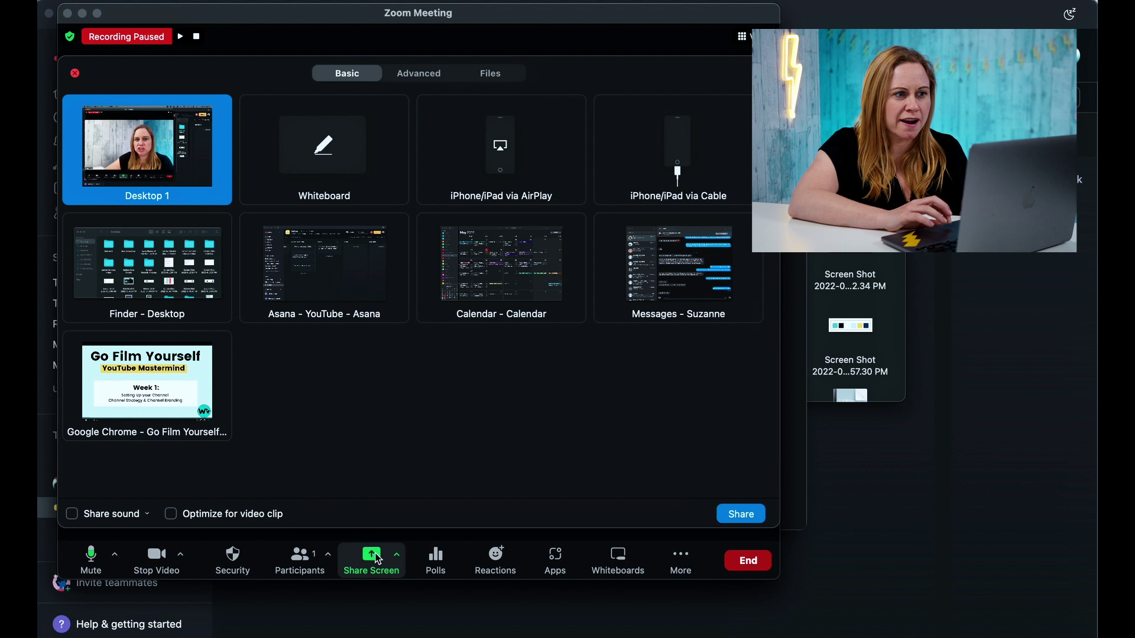
click(170, 379)
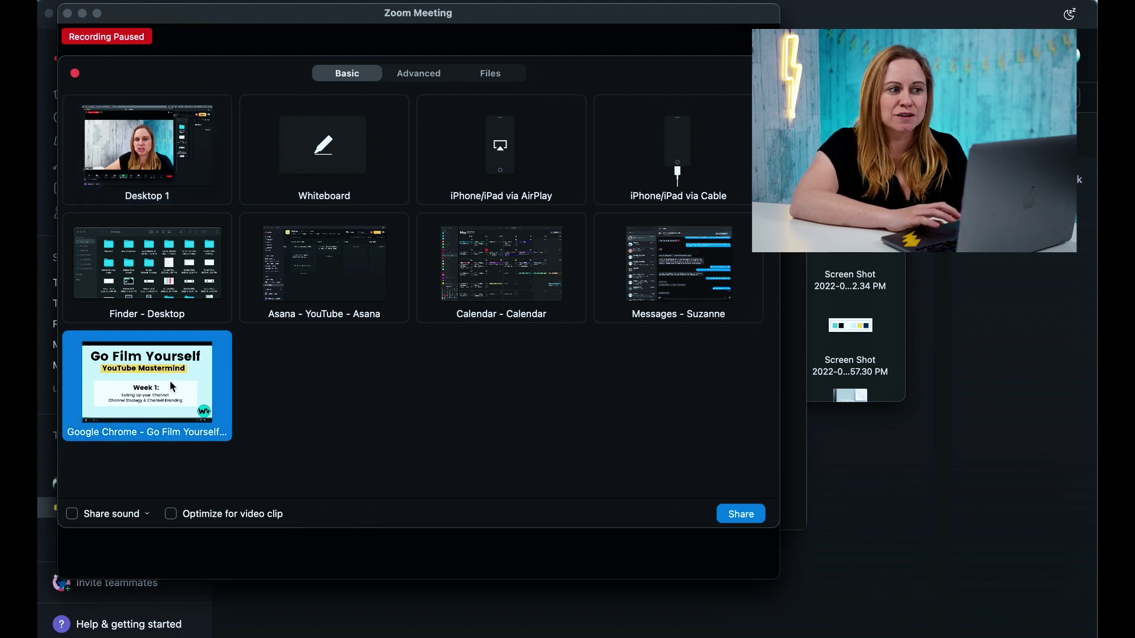
click(741, 514)
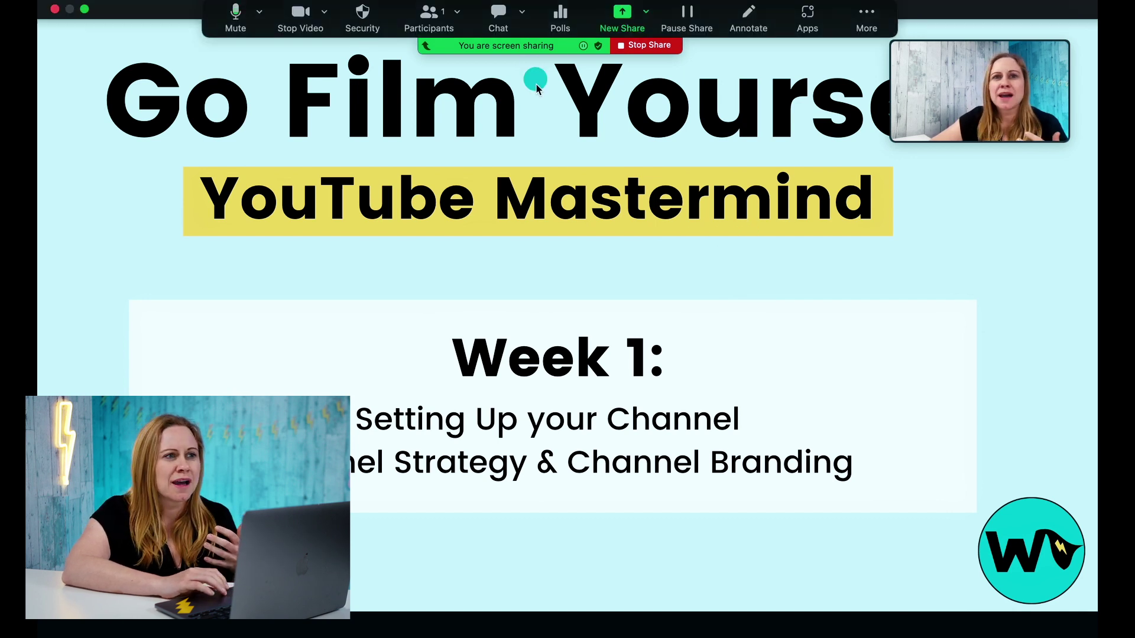
Resume the recording, collapse the self-view video, and advance to the Session Breakdown slide
click(865, 13)
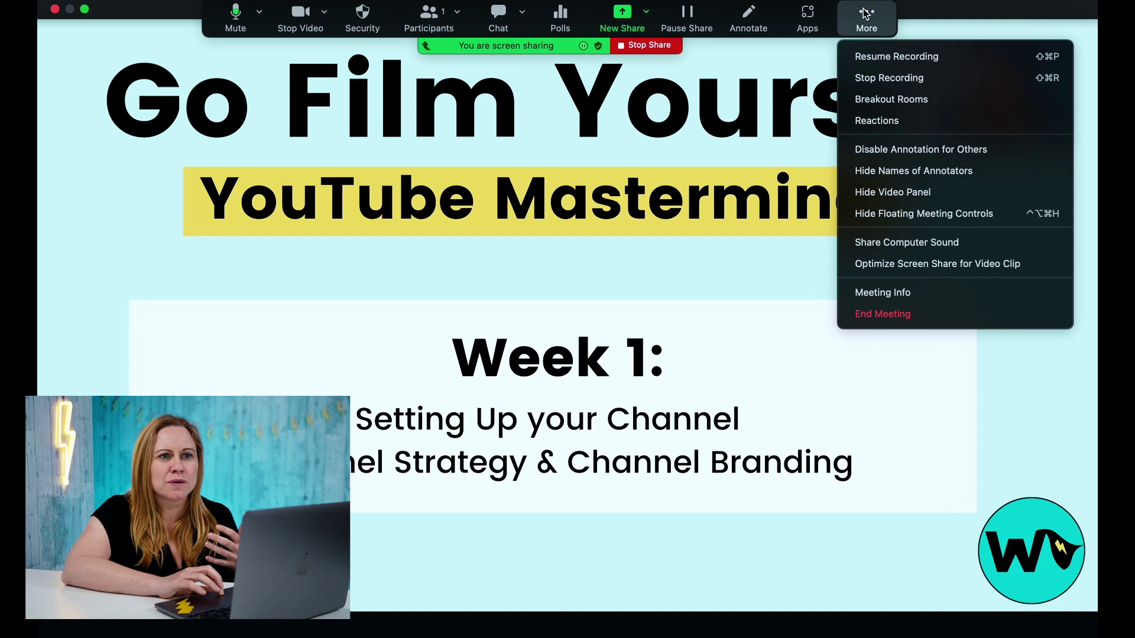
click(875, 58)
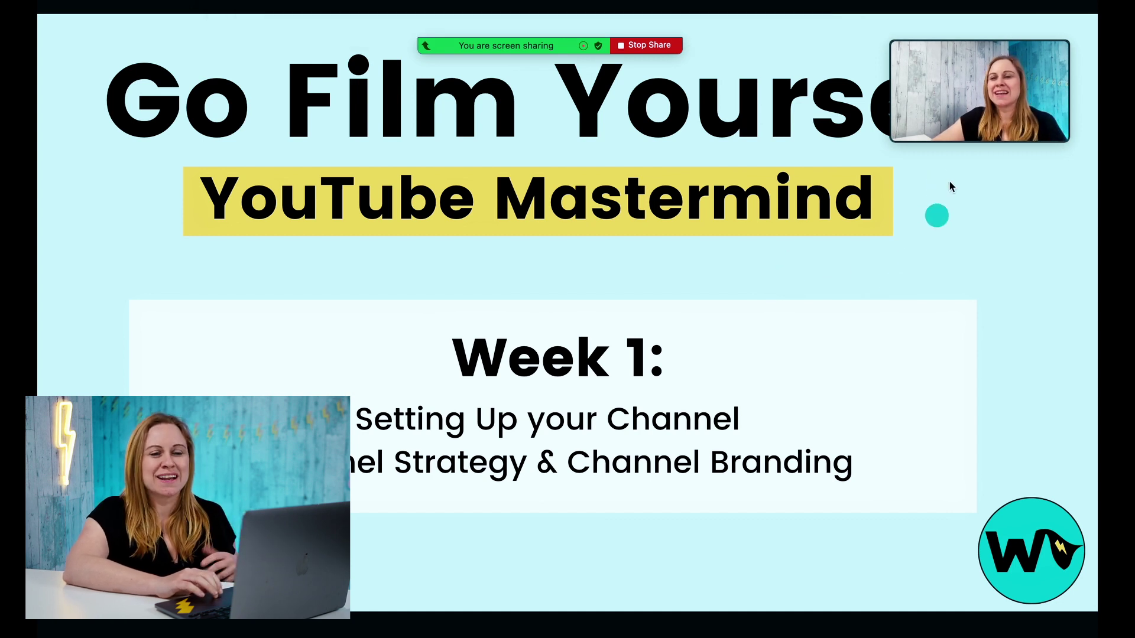
mouse_move(959, 69)
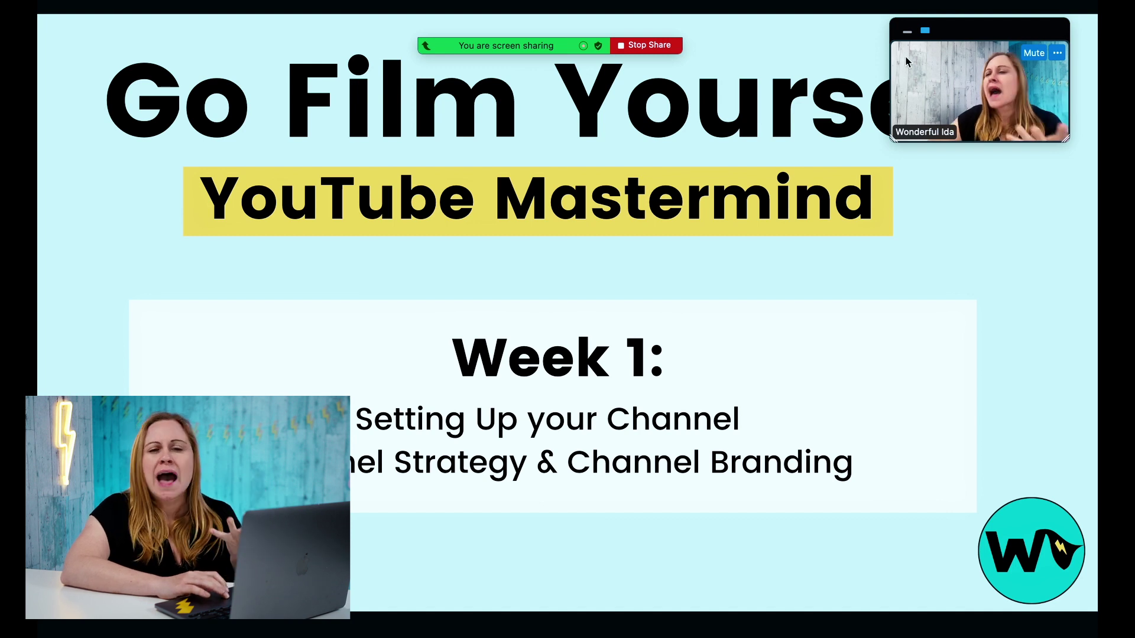
click(907, 34)
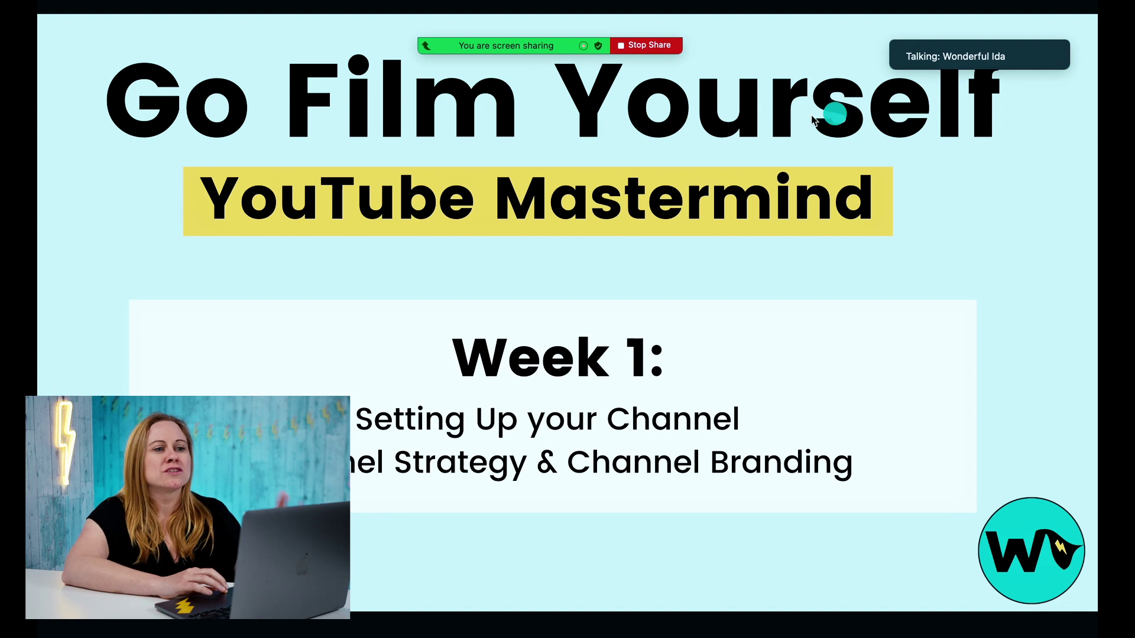
key(Right)
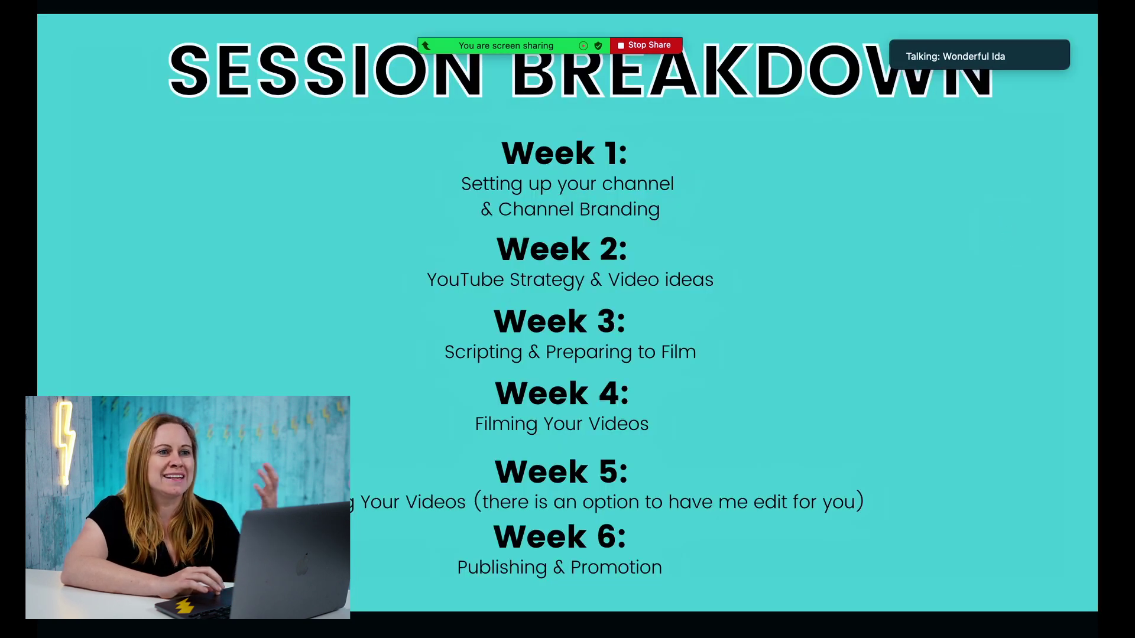
Pause the cloud recording from the More menu and stop the screen share
mouse_move(973, 36)
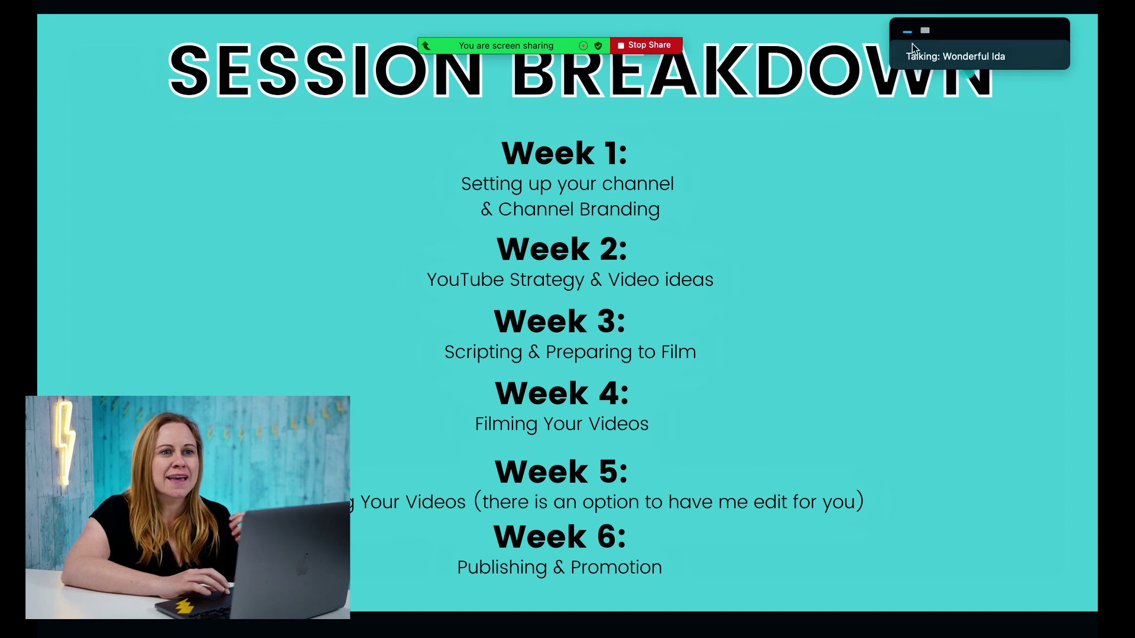
mouse_move(586, 46)
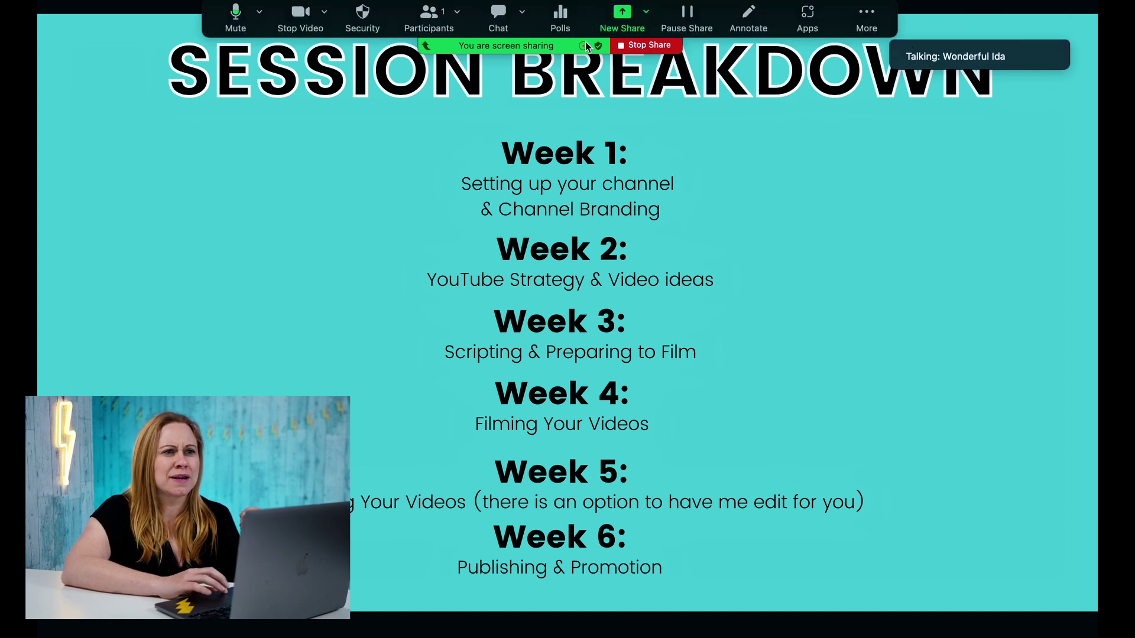
click(866, 18)
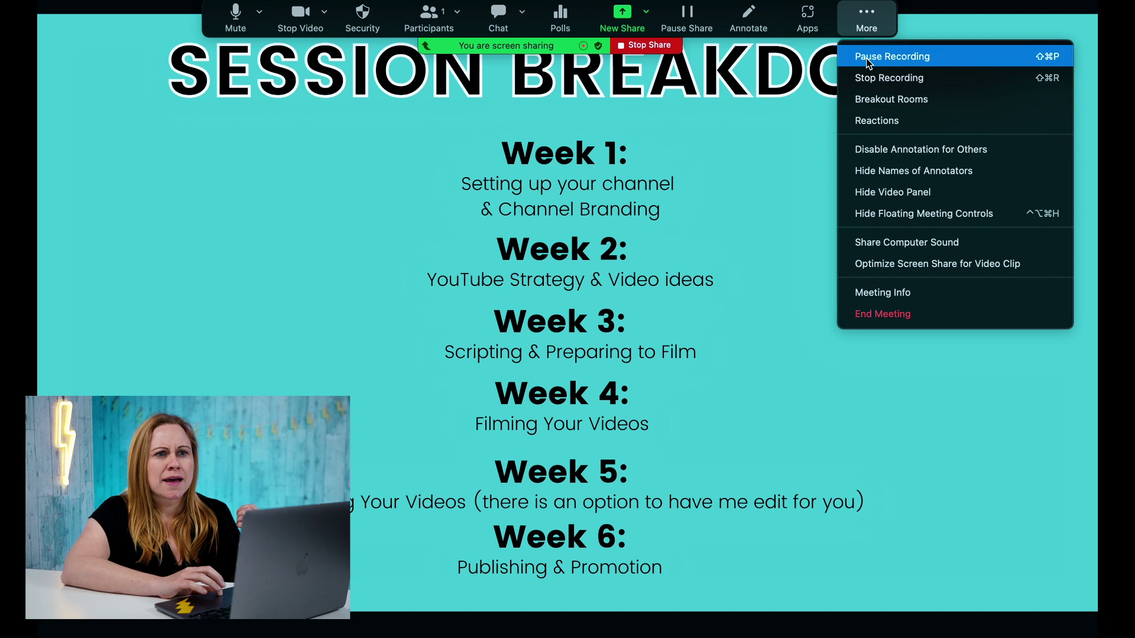
click(866, 58)
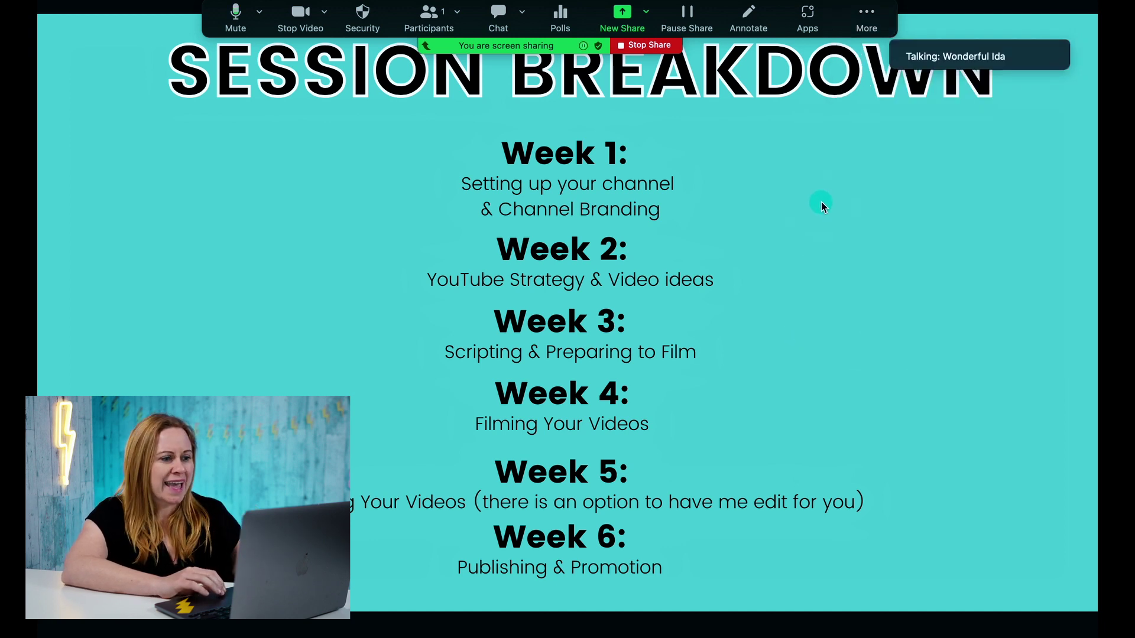
click(653, 42)
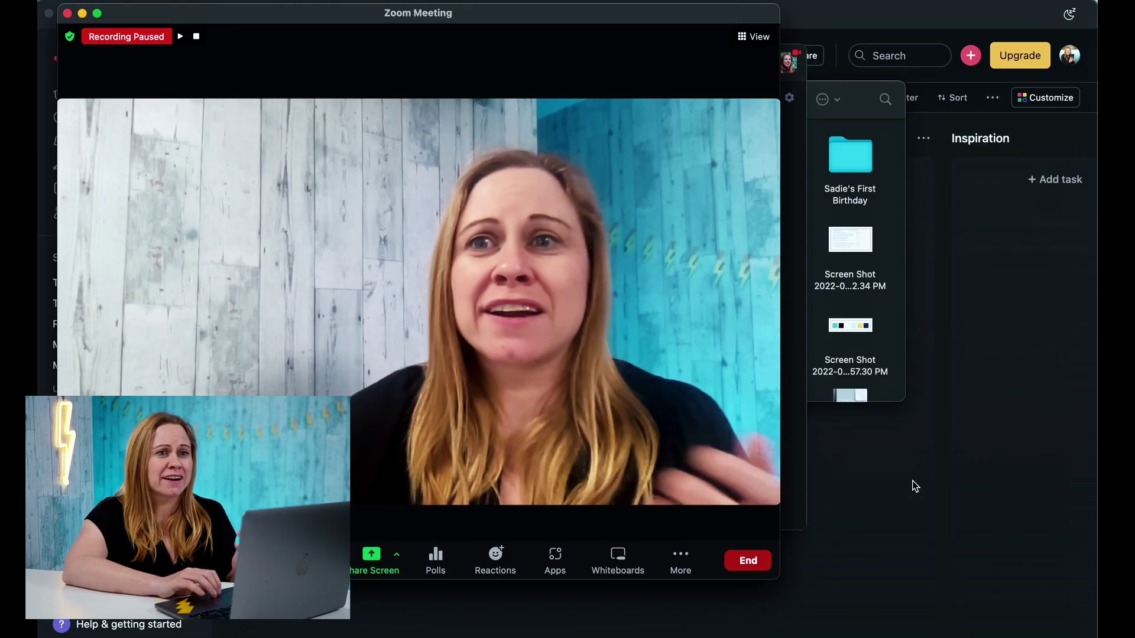
Share Desktop 1 (the whole screen) again while the recording stays paused
mouse_move(783, 173)
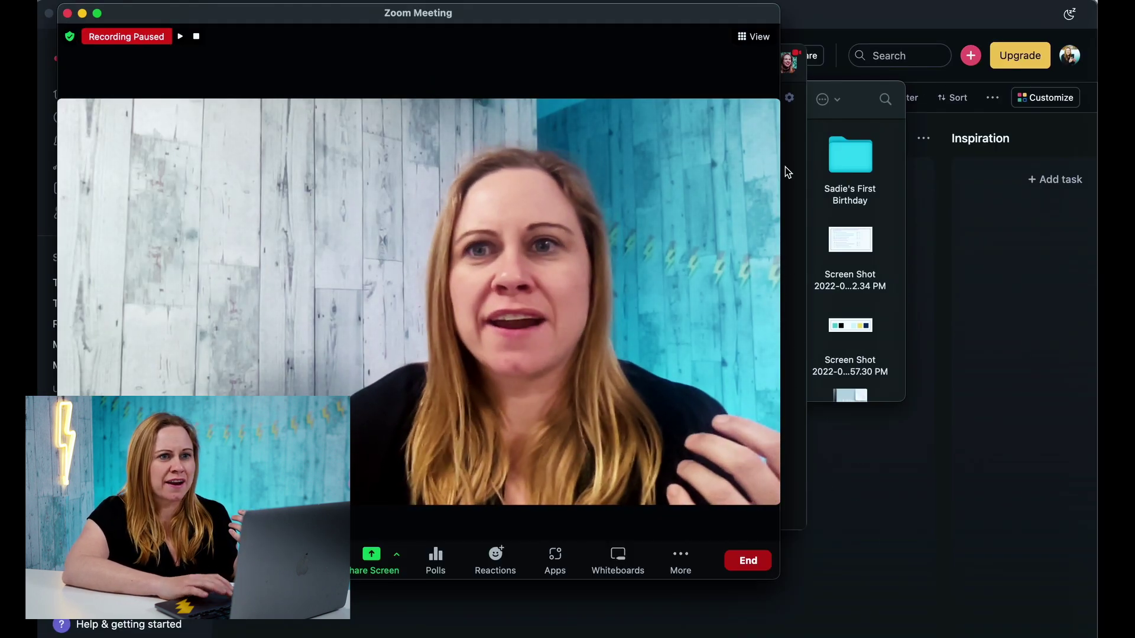
click(378, 555)
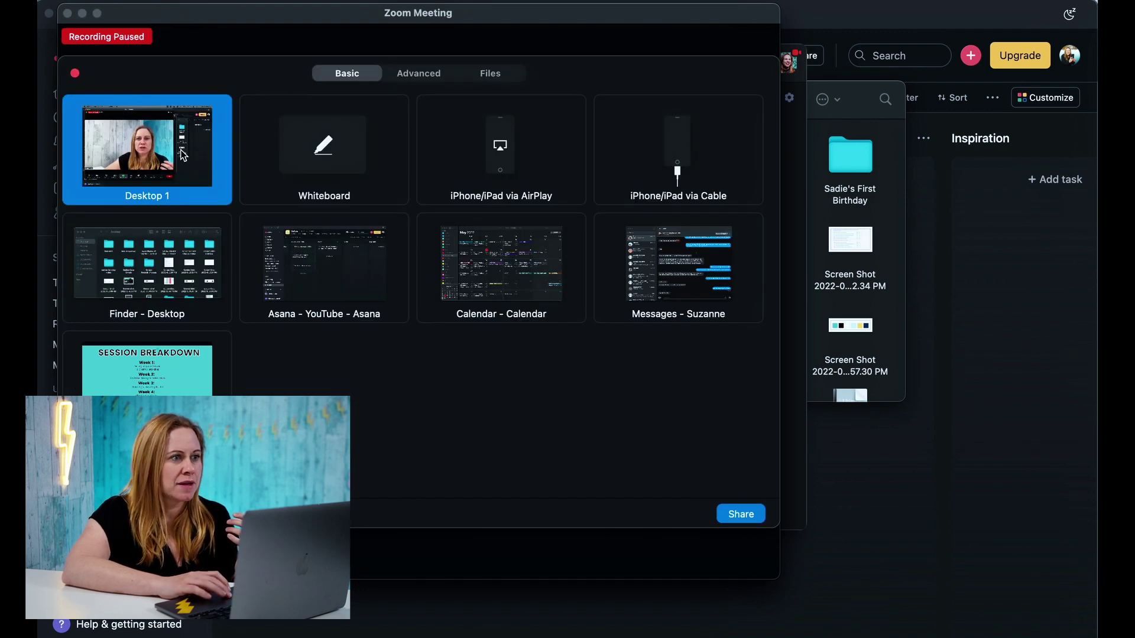
click(742, 515)
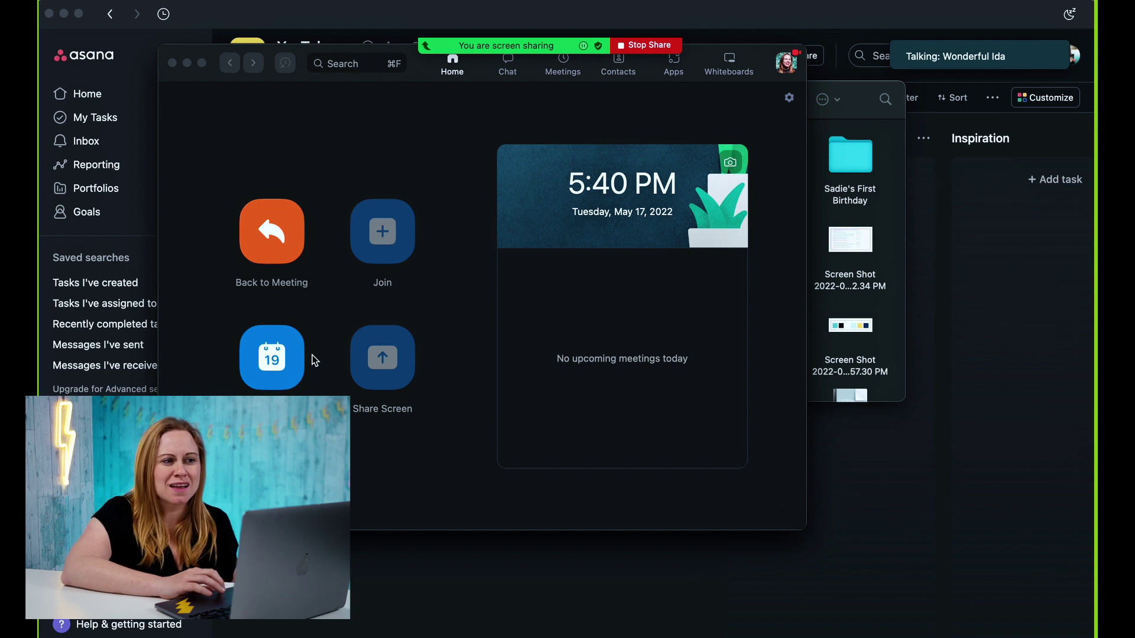
Open the Schedule meeting form, resume the recording, and expand the talking bar into video
click(293, 363)
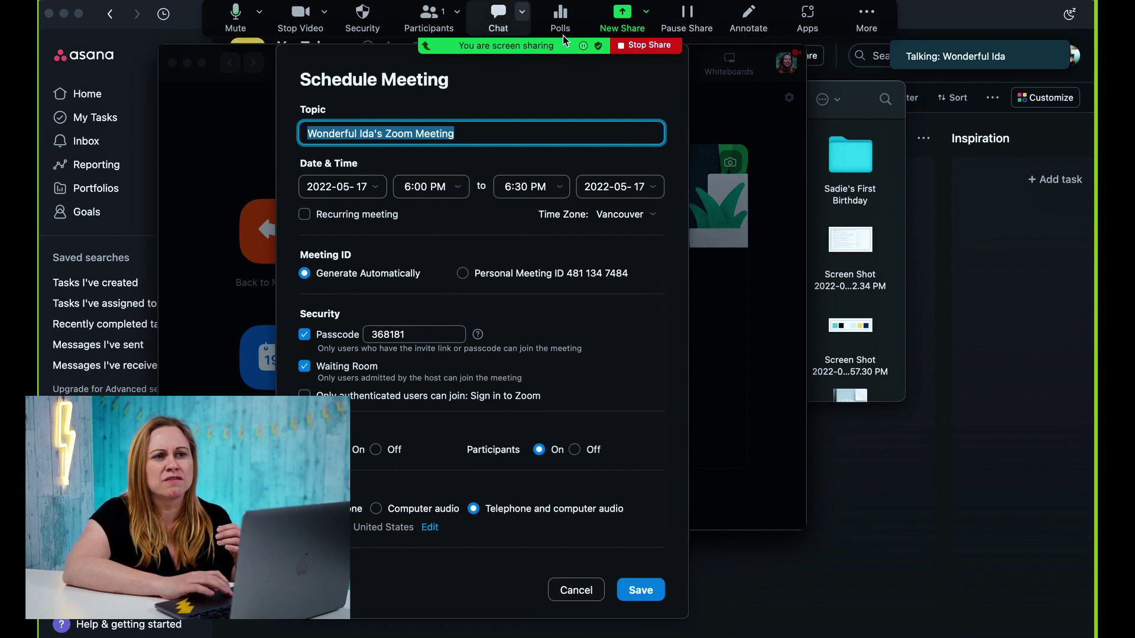
click(866, 16)
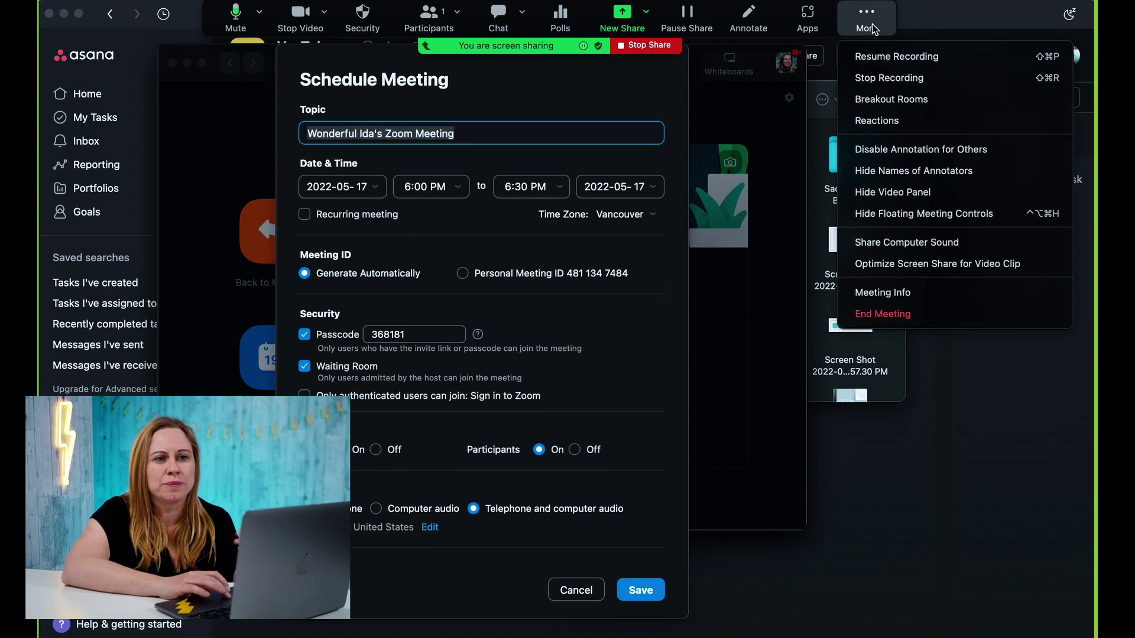
click(896, 59)
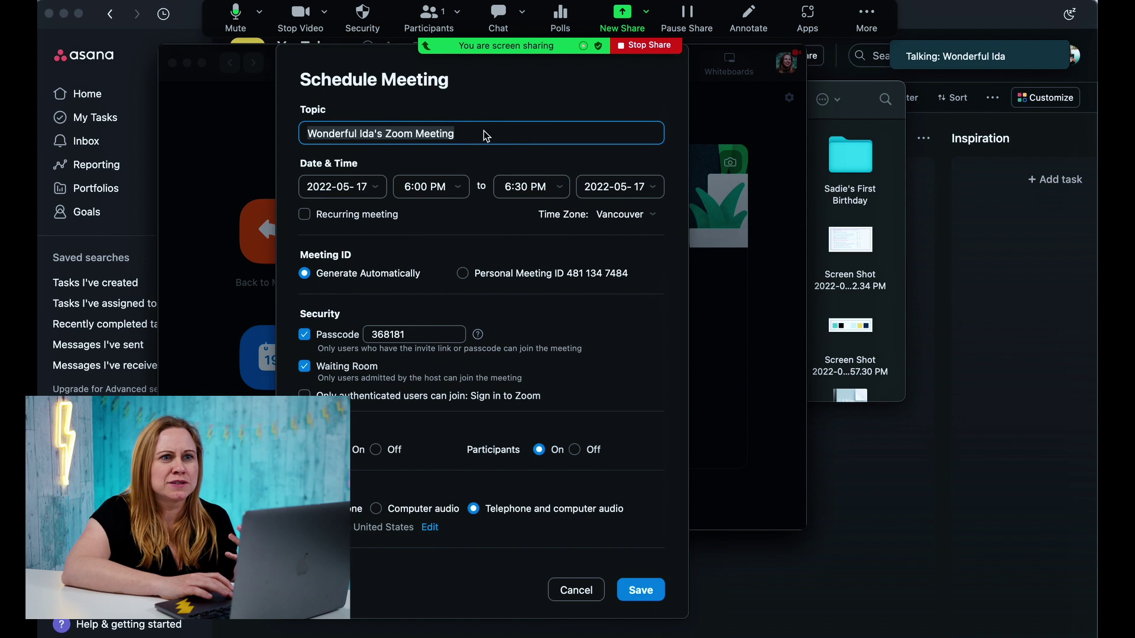
mouse_move(980, 57)
click(925, 30)
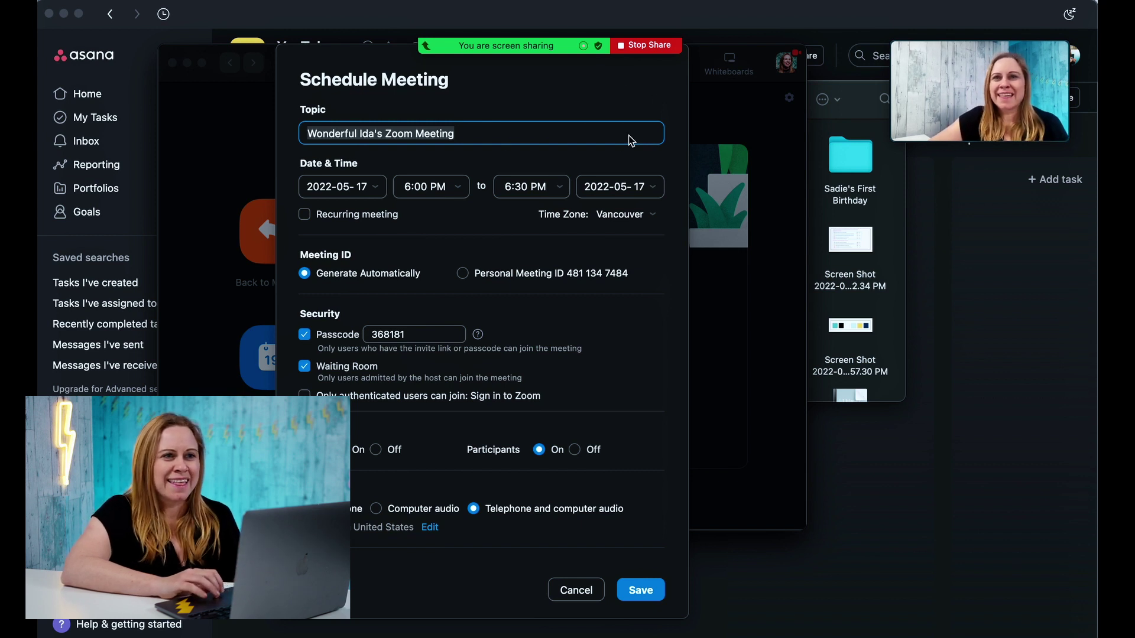
Pause the recording again from the More menu and stop sharing the screen
mouse_move(551, 35)
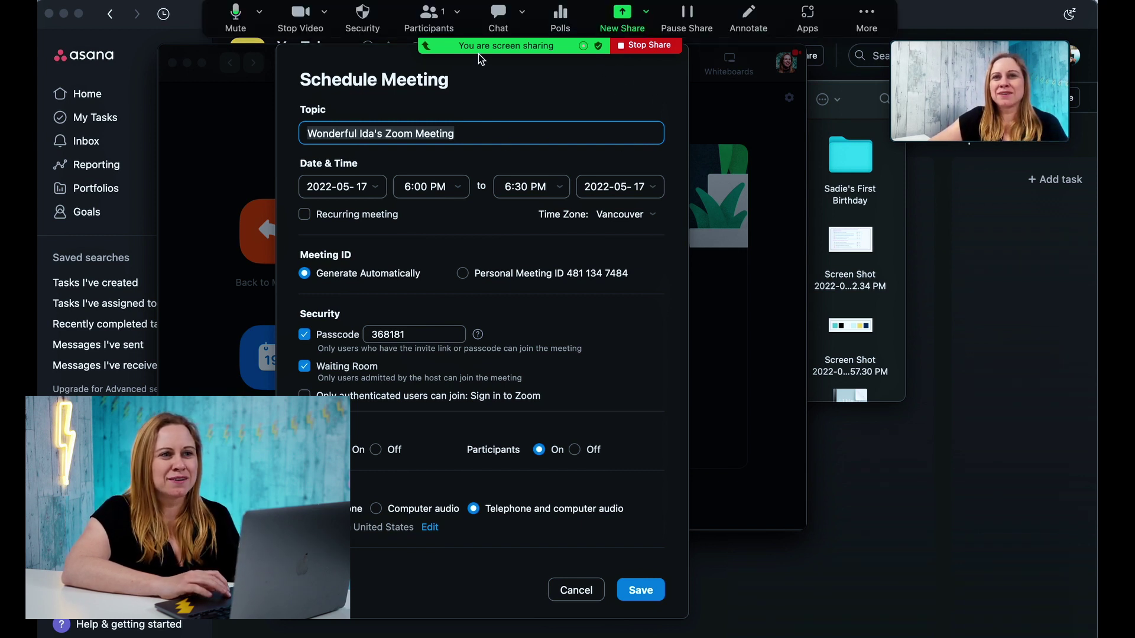
click(866, 18)
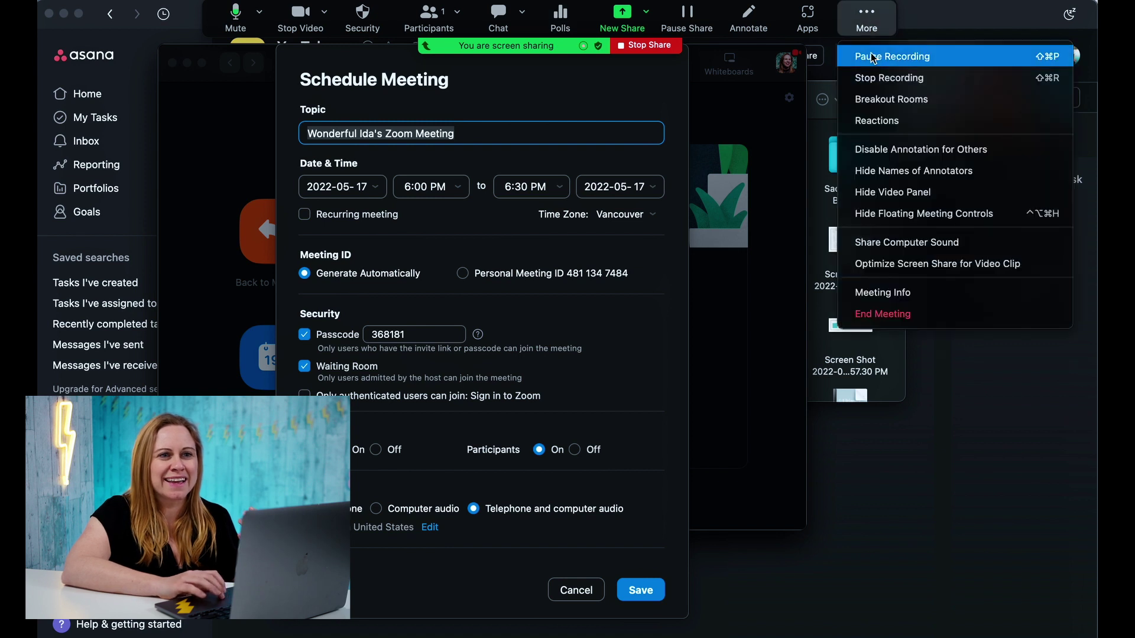
click(874, 57)
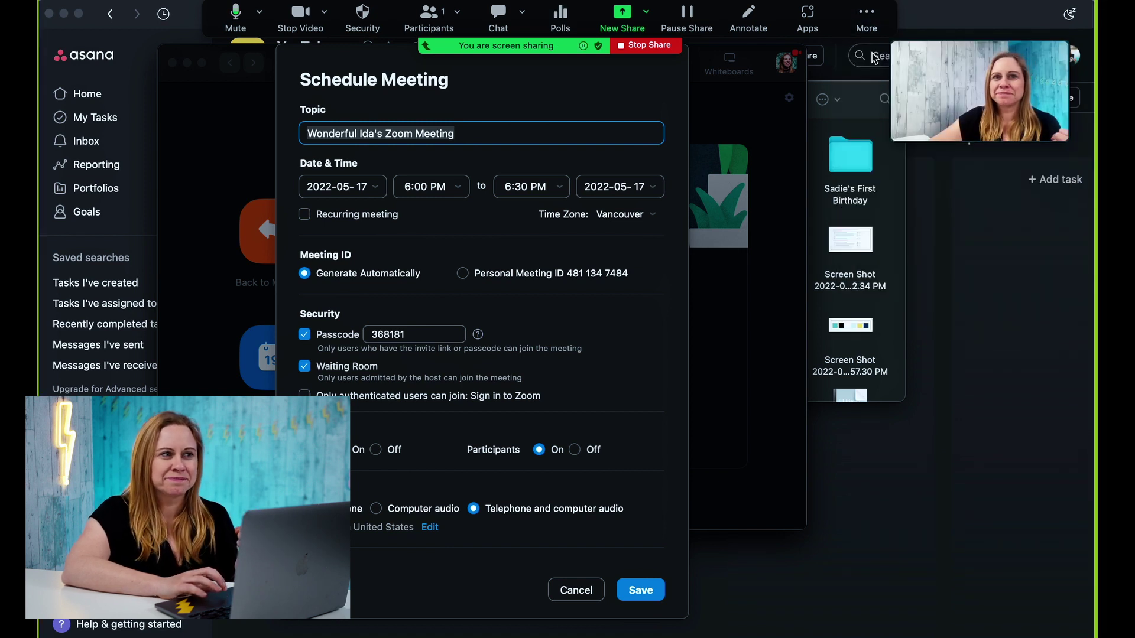
click(651, 46)
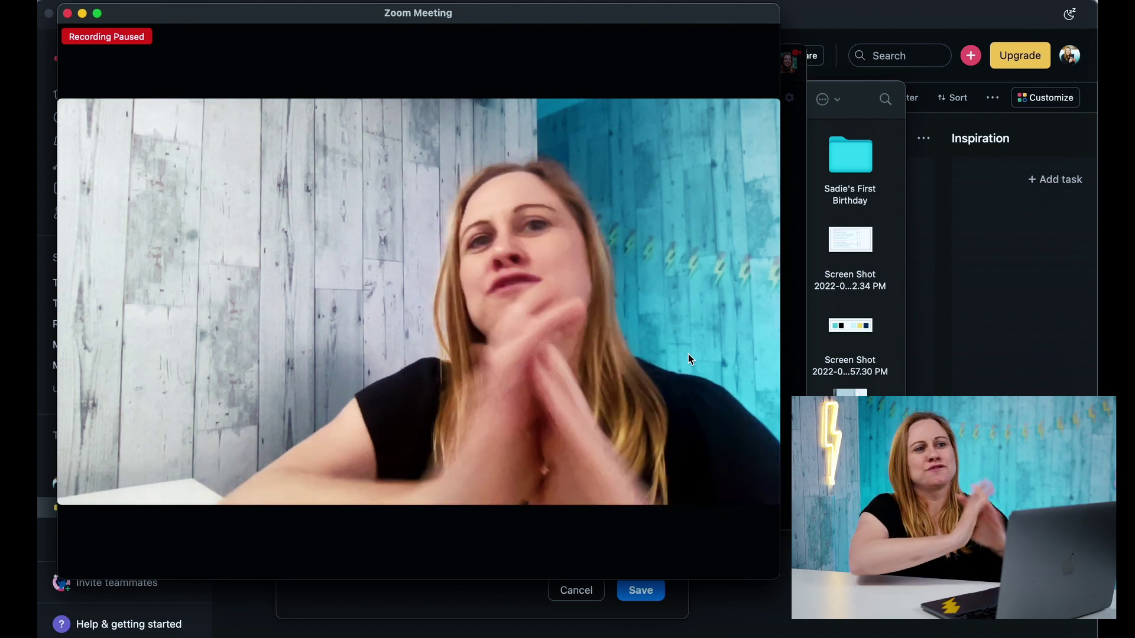
Resume the paused recording from the meeting window, then stop it so it converts to MP4
mouse_move(356, 97)
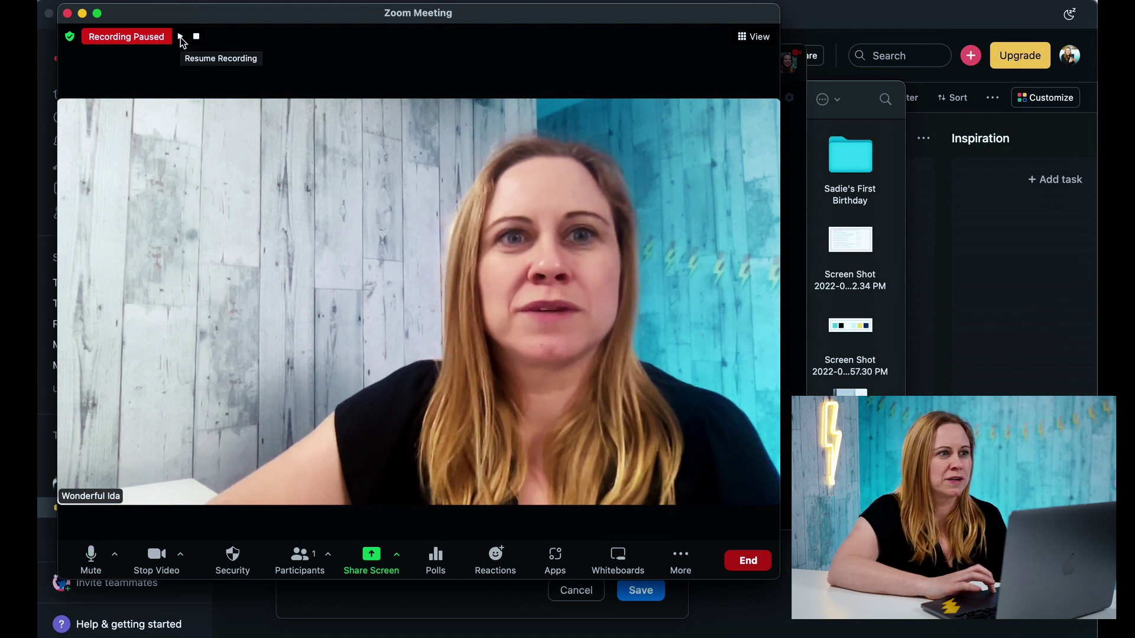
click(180, 38)
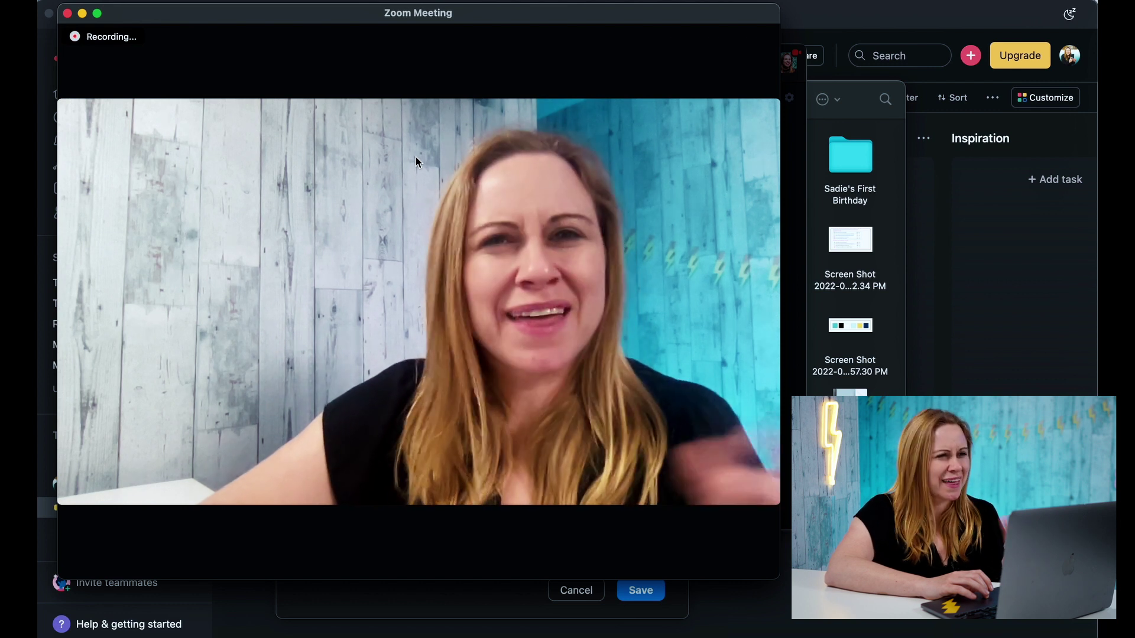
mouse_move(347, 119)
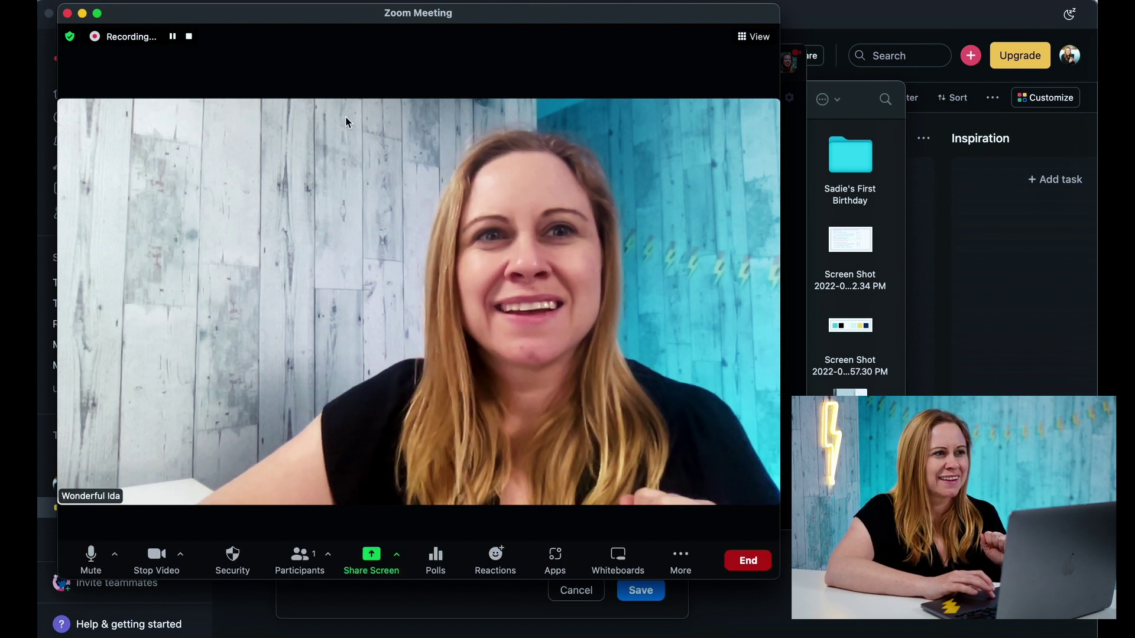
click(190, 37)
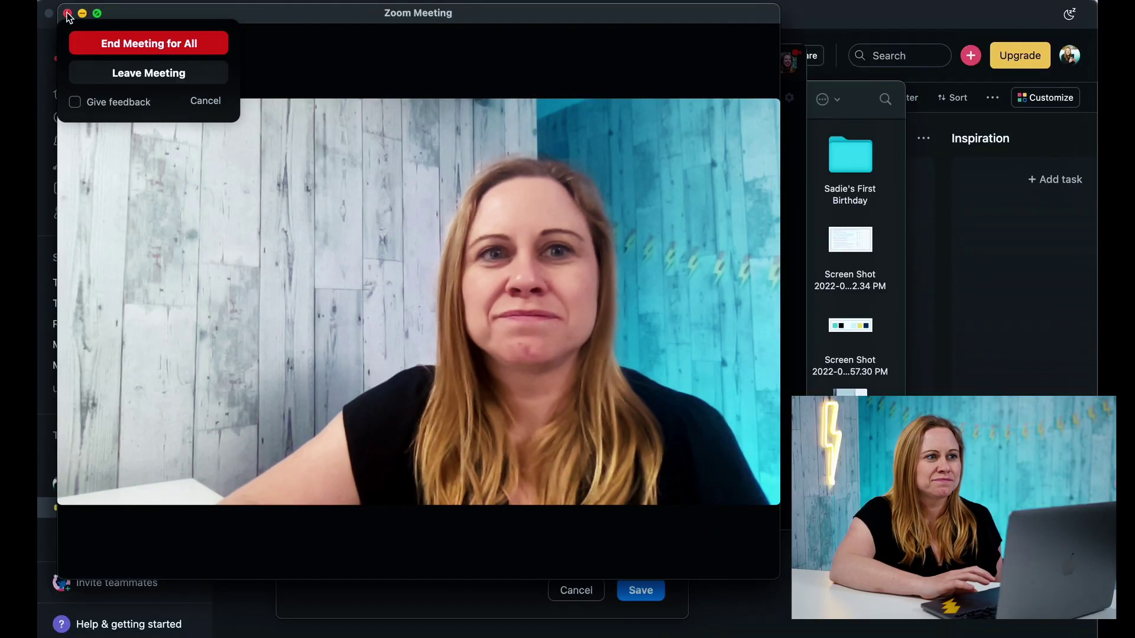
End the meeting for all participants
click(113, 45)
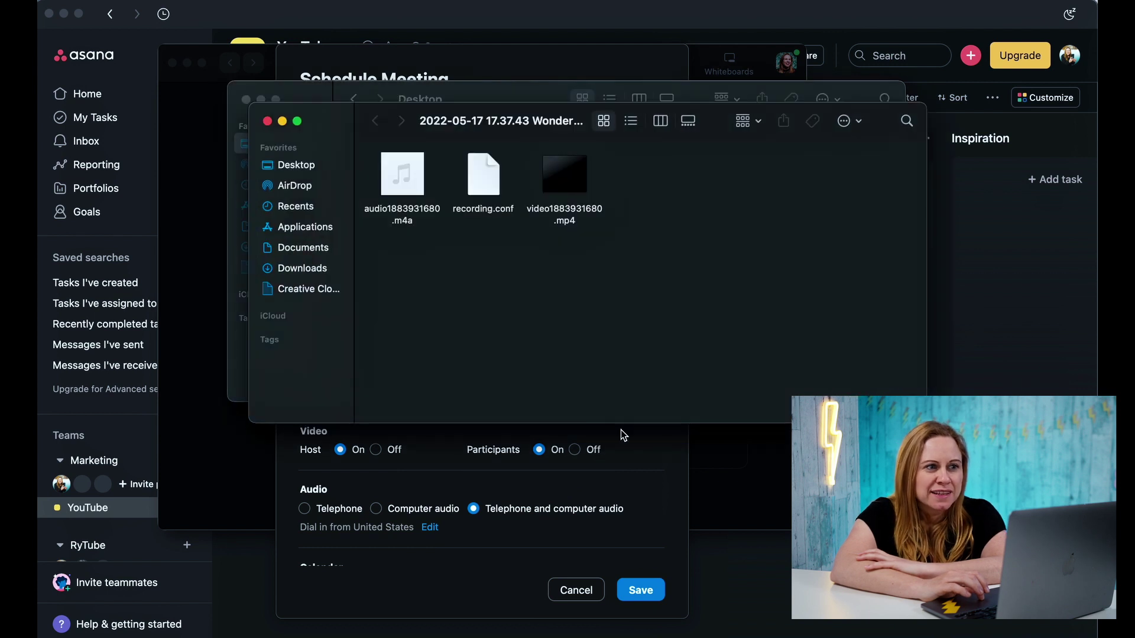
Open video1883931680.mp4 from the recording folder in QuickTime Player
double_click(548, 189)
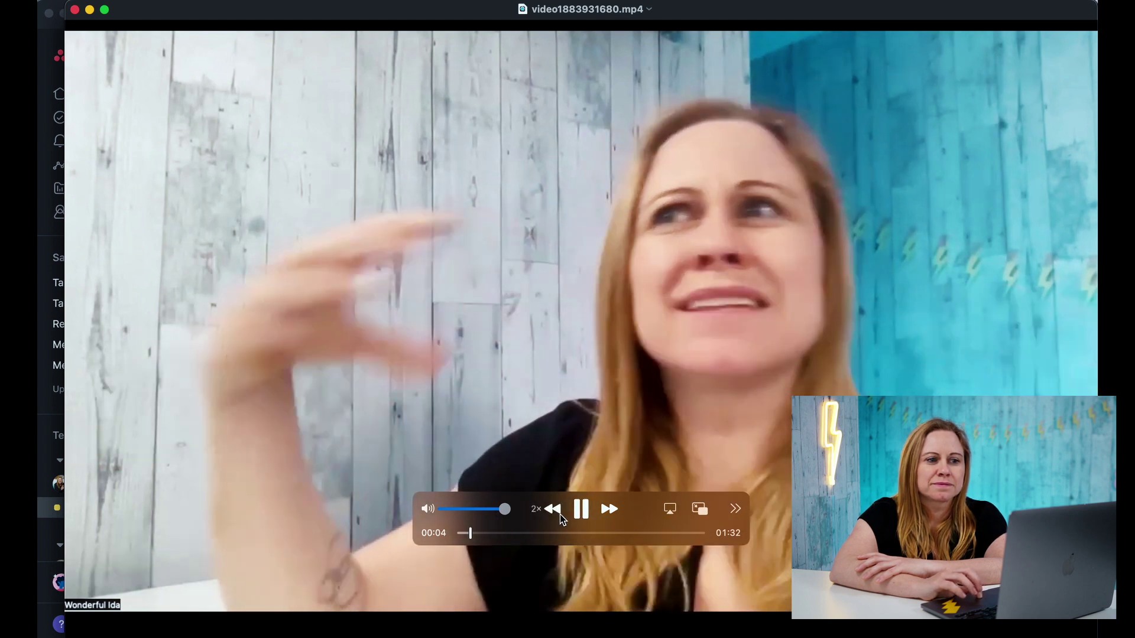
Rewind and pause the recorded video, then scrub ahead through it past 00:37
click(558, 512)
click(582, 509)
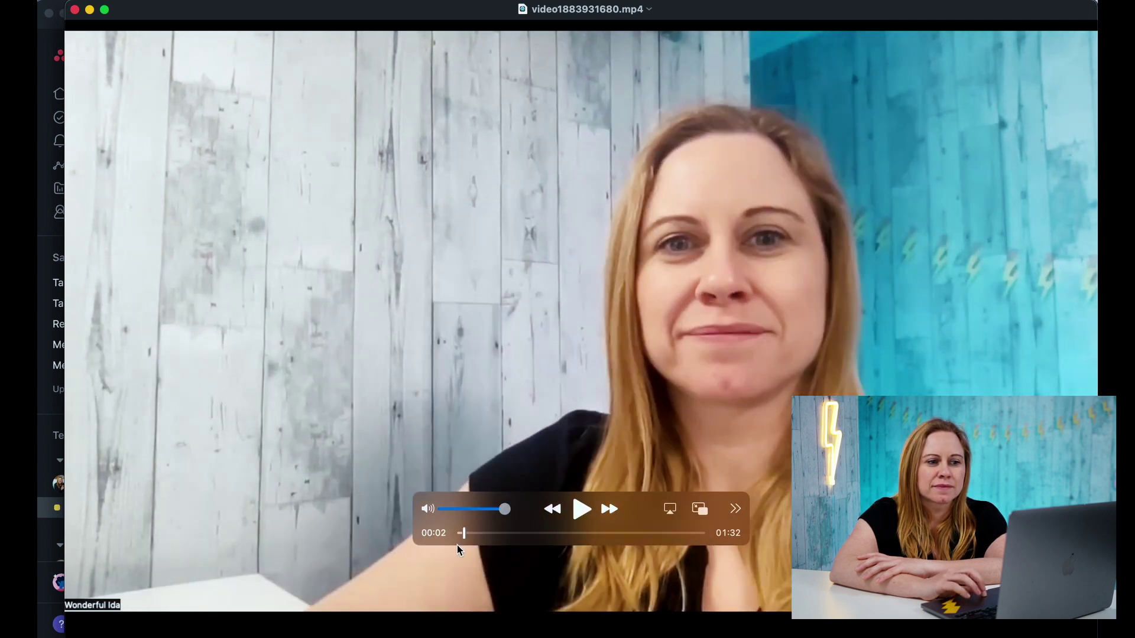
drag(463, 532, 477, 534)
drag(491, 537, 684, 535)
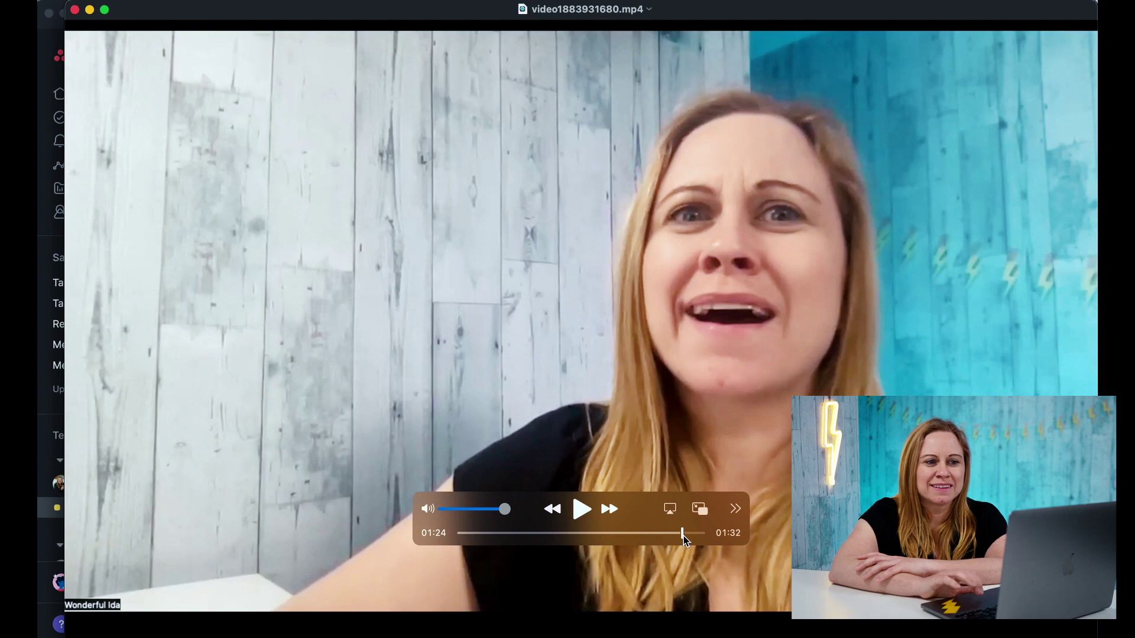